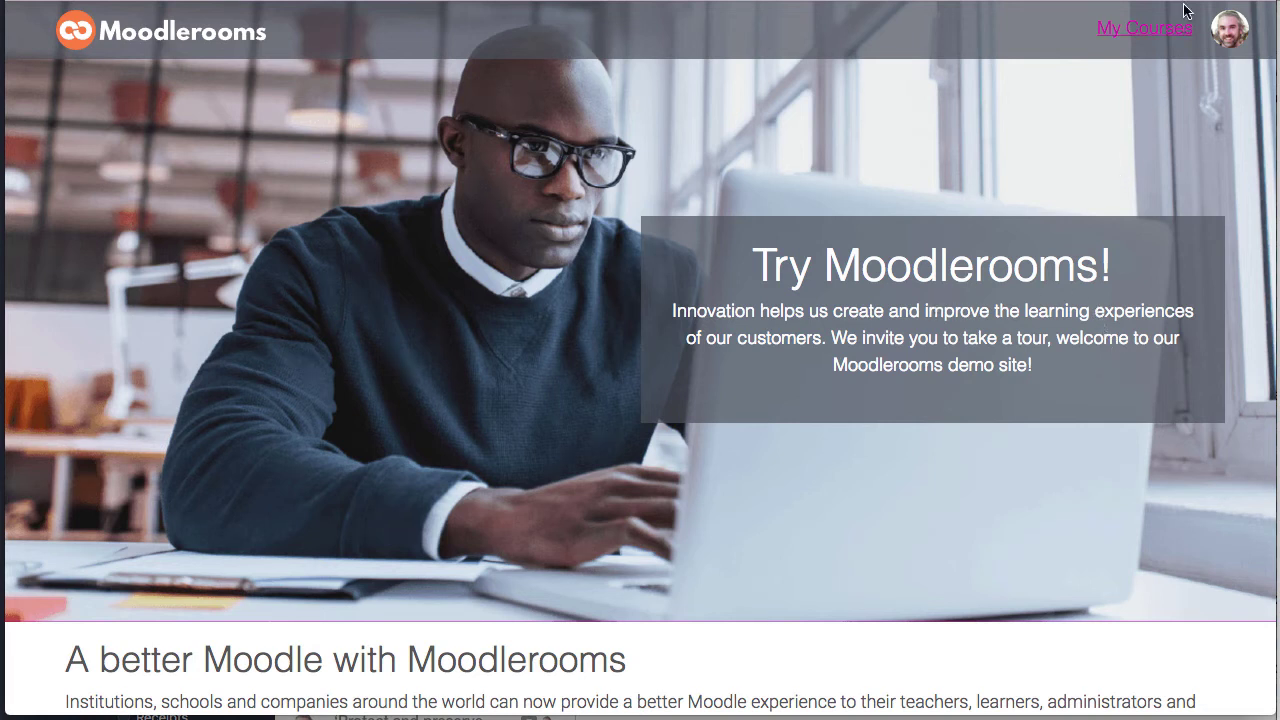
Open the My Courses overview and reveal the hidden courses.
left_click(1133, 36)
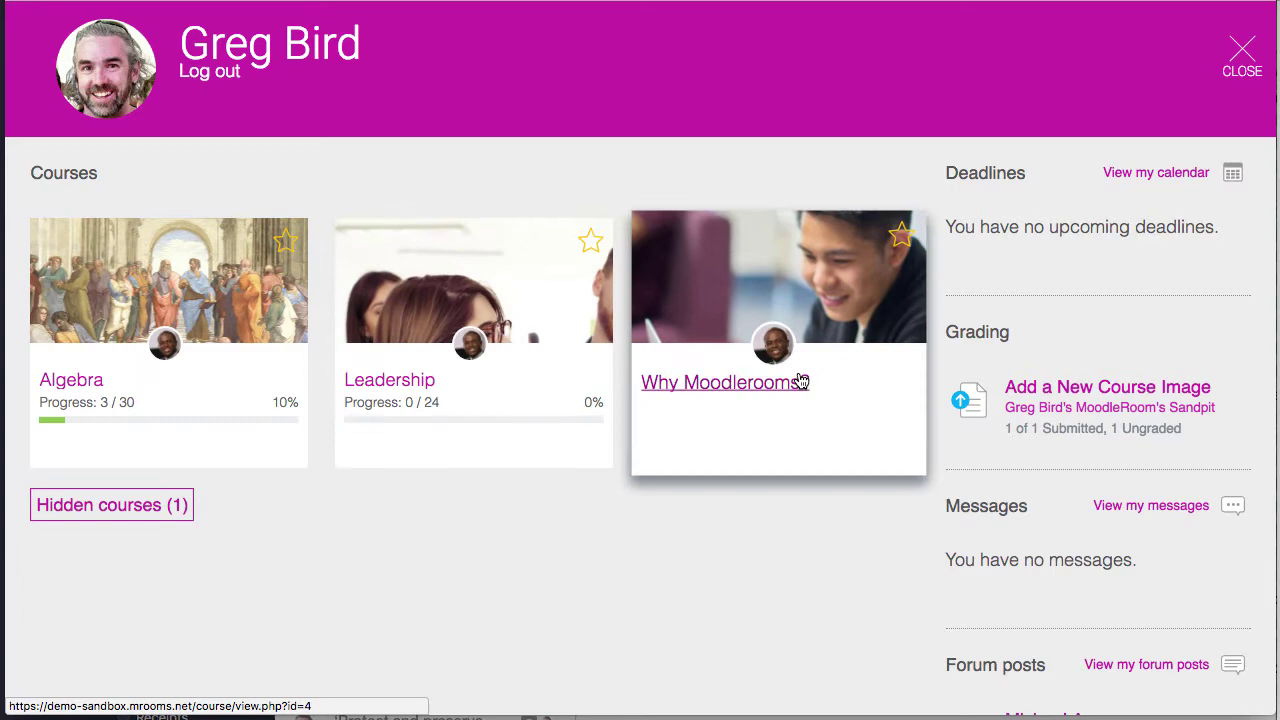
left_click(77, 506)
scroll(77, 506, "down", 2)
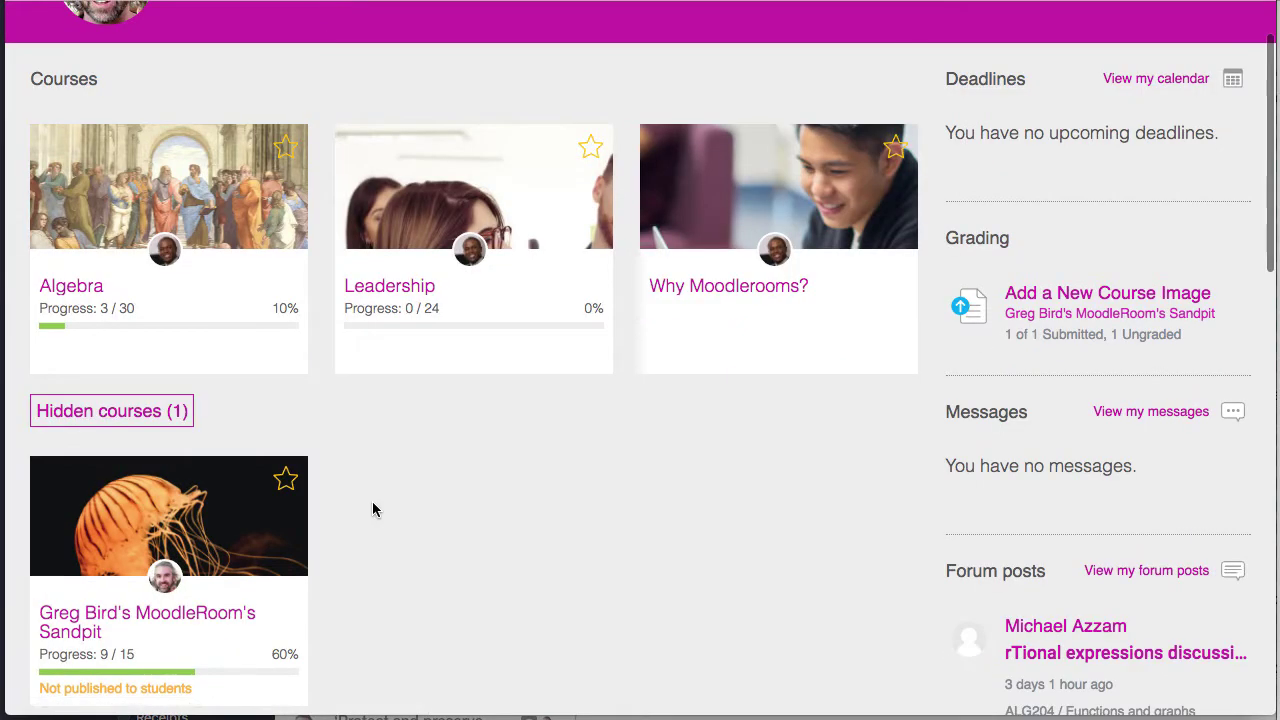
scroll(372, 510, "down", 2)
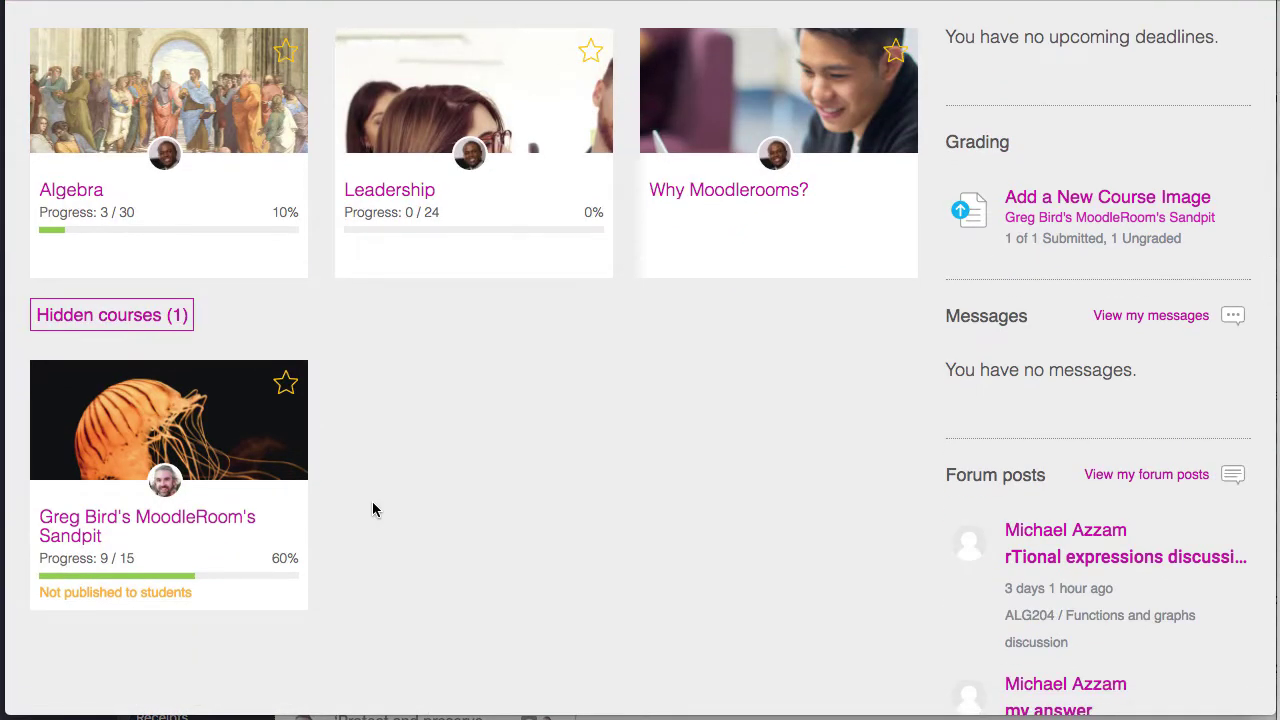
Look through the course cards and the deadlines, grading, messages and forum posts sections of the My Courses overview.
scroll(372, 510, "up", 2)
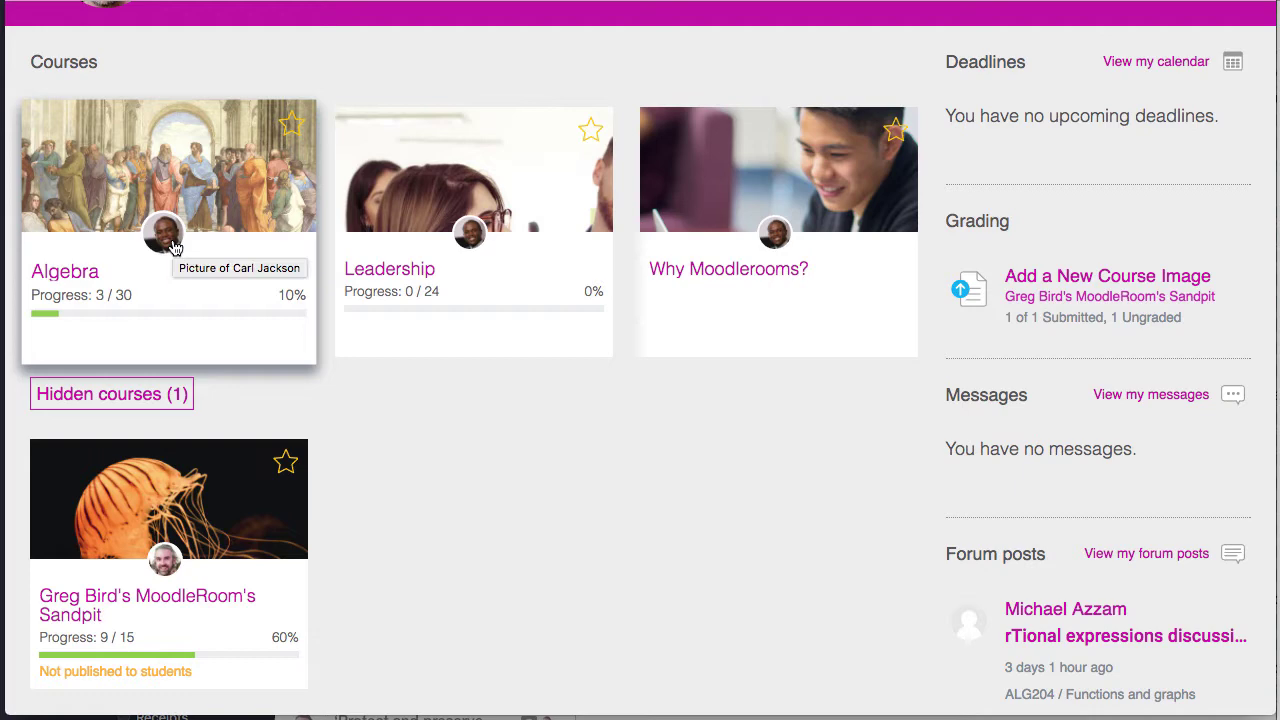
scroll(654, 497, "up", 2)
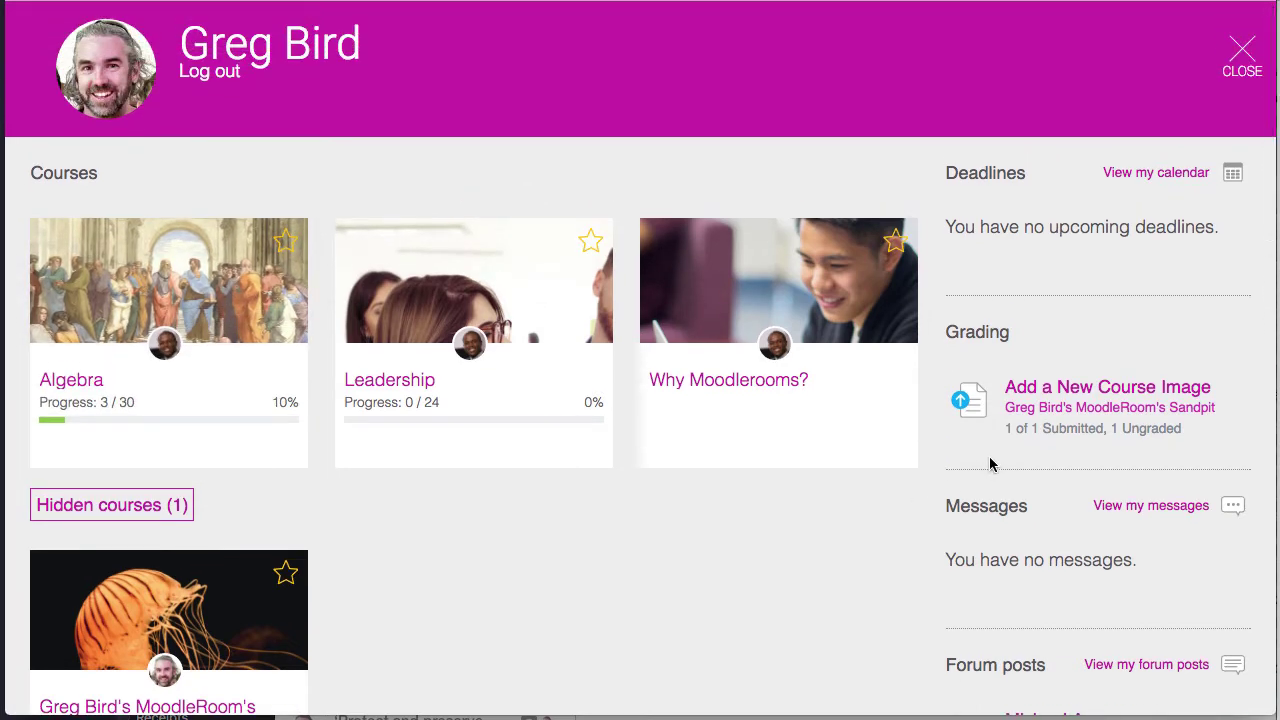
scroll(991, 464, "down", 4)
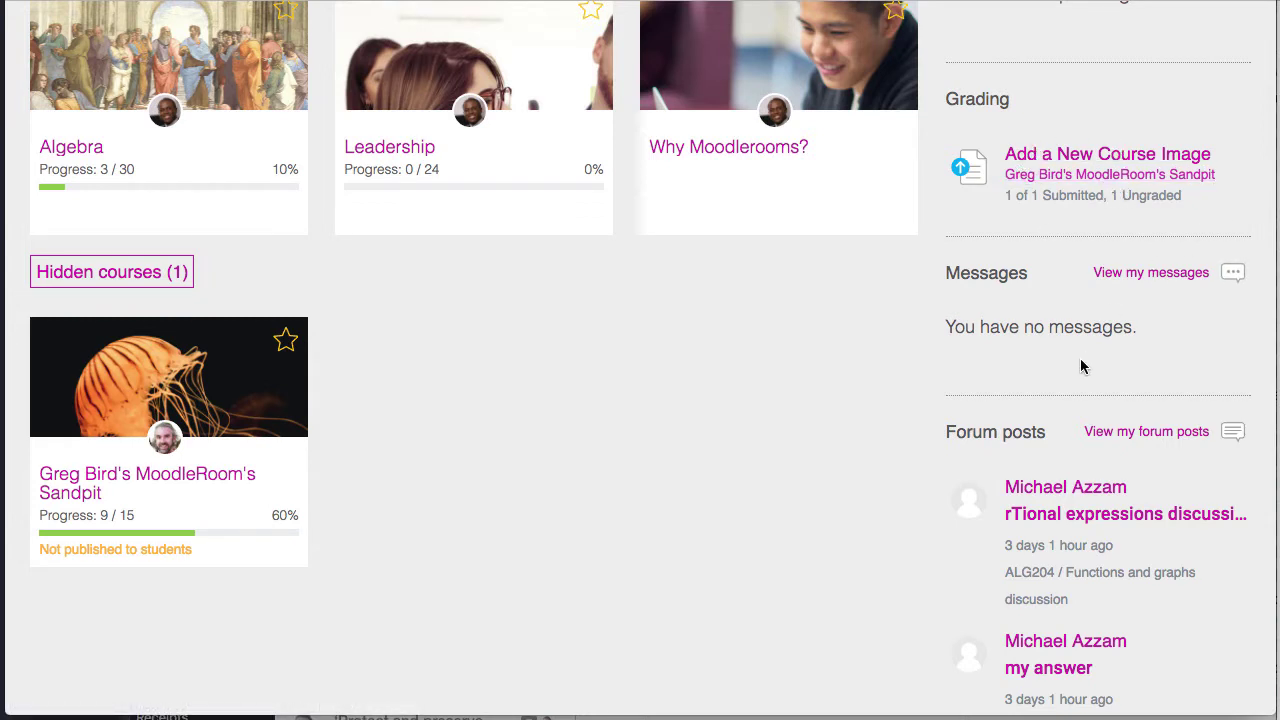
scroll(1080, 363, "down", 4)
scroll(1080, 365, "down", 1)
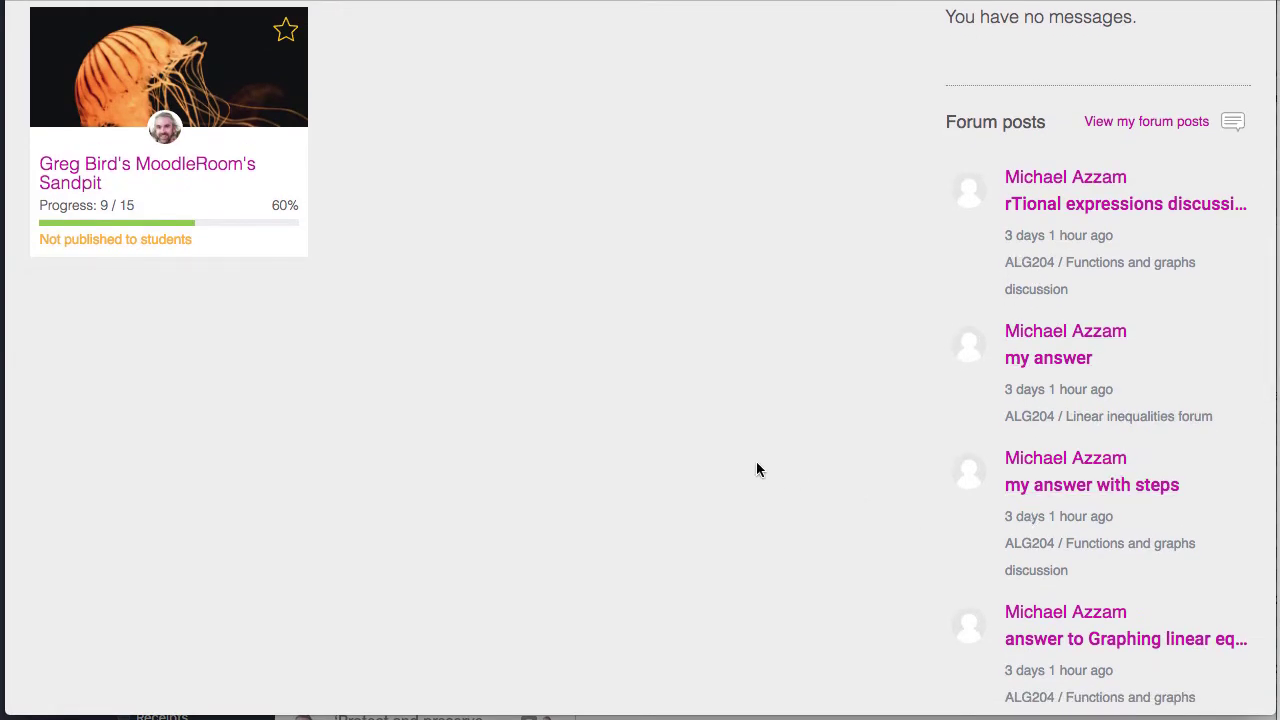
scroll(757, 466, "up", 9)
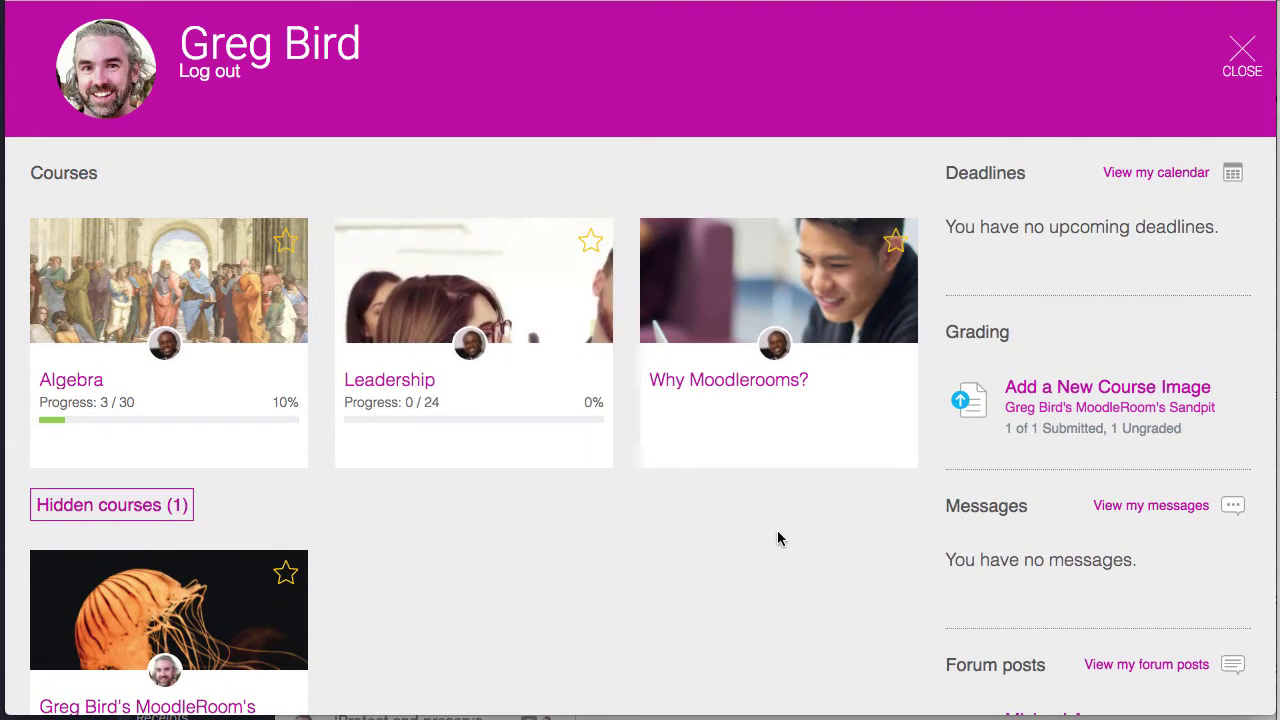
scroll(778, 538, "down", 2)
scroll(778, 538, "down", 1)
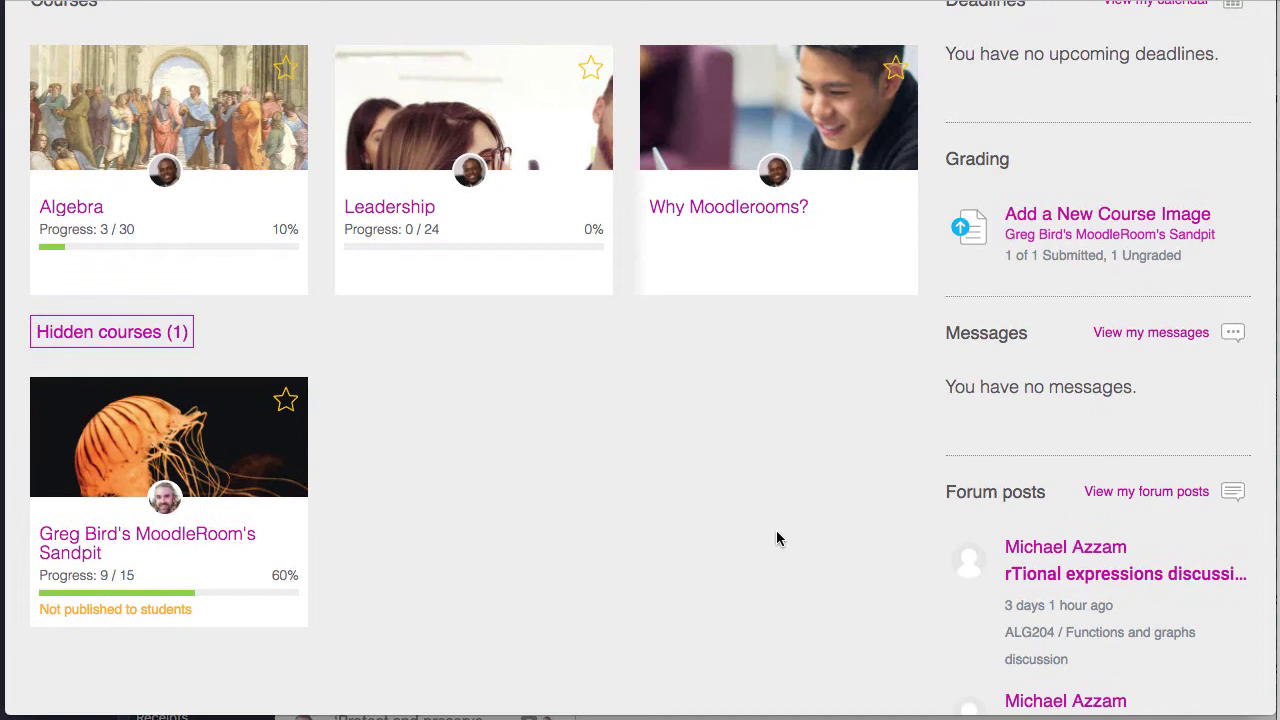
scroll(778, 538, "up", 1)
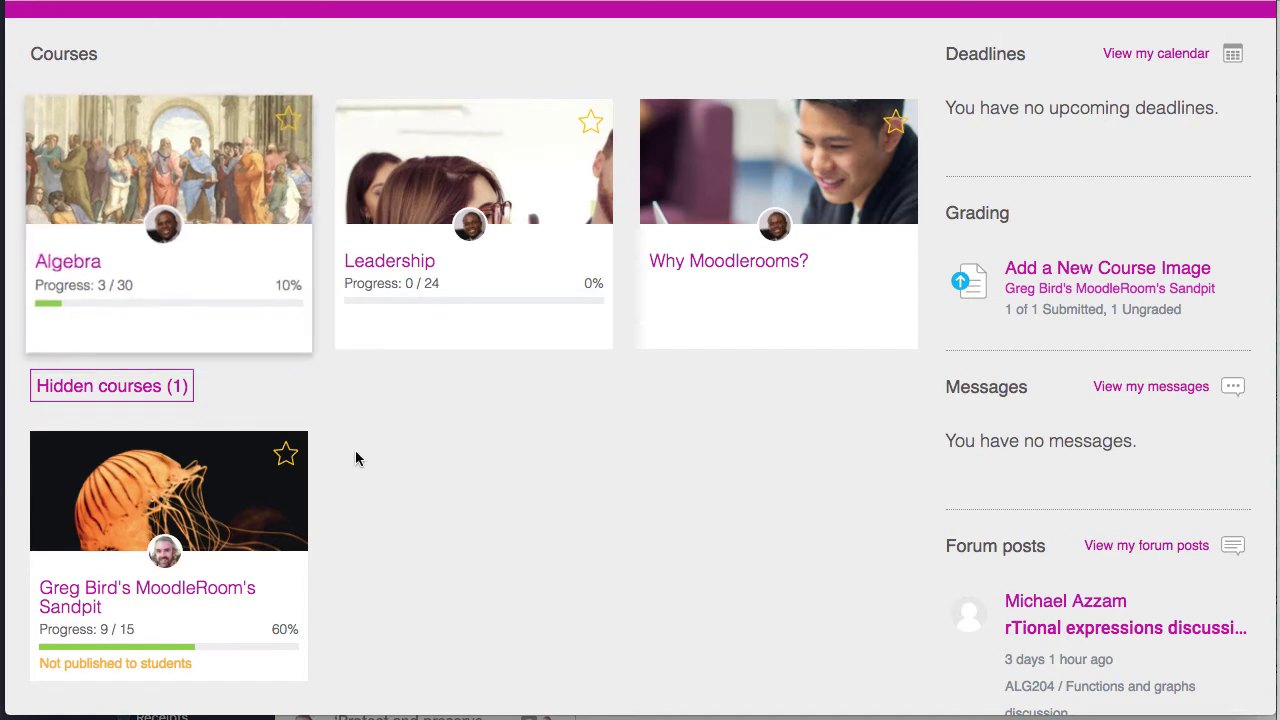
Mark the MoodleRoom's Sandpit course and the Why Moodlerooms? course as favourites.
left_click(293, 452)
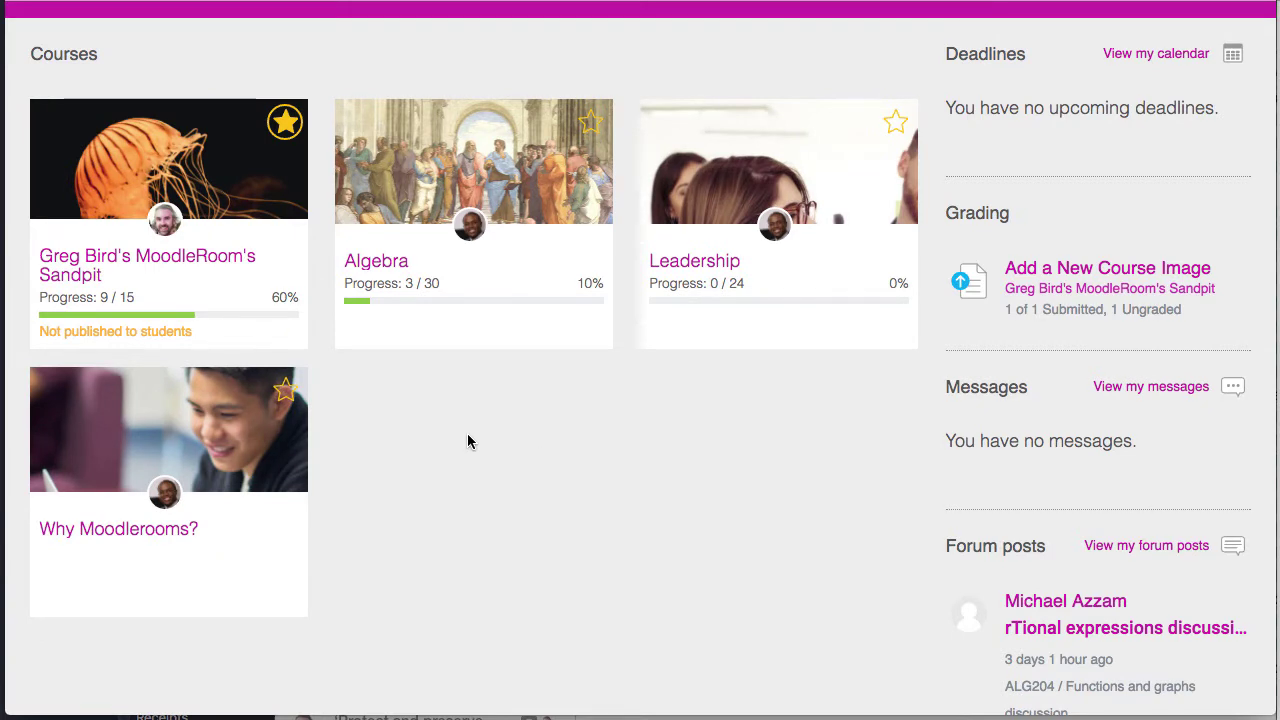
left_click(286, 389)
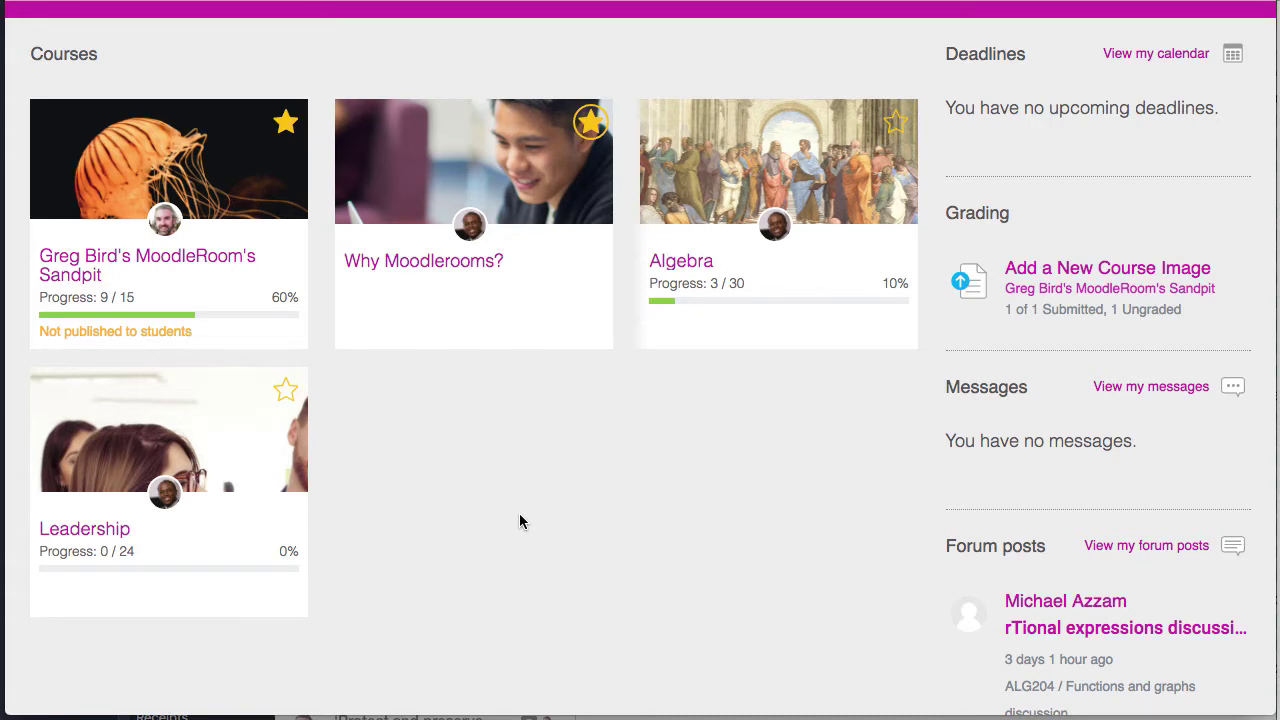
scroll(519, 515, "up", 2)
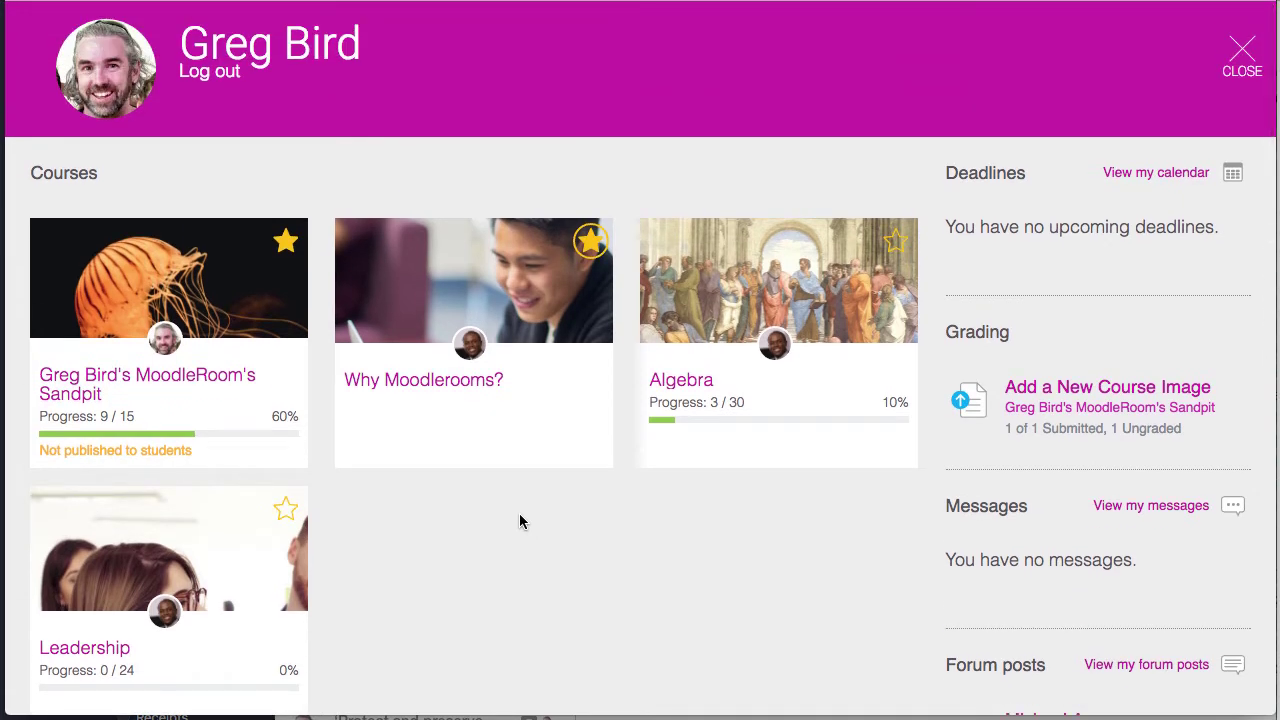
Open the Algebra course and examine its Introduction page, from the course objectives and resources through to the course contacts and recent activity.
left_click(766, 299)
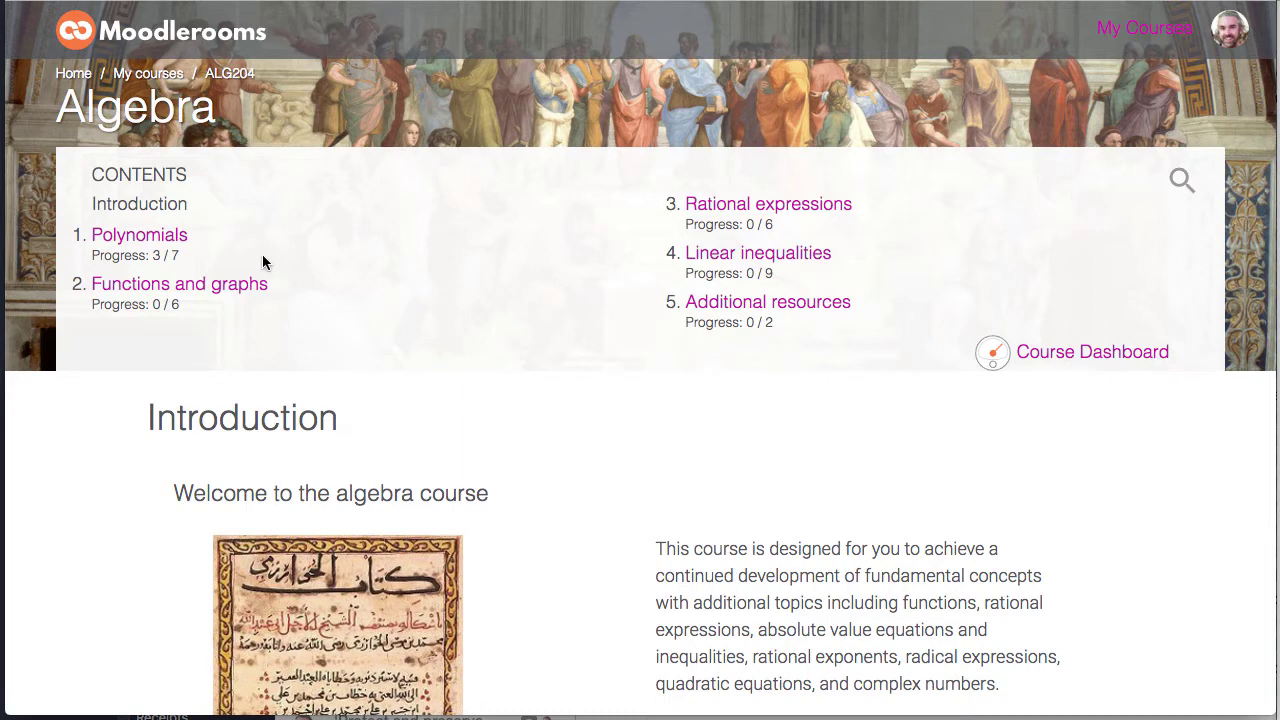
scroll(263, 258, "down", 5)
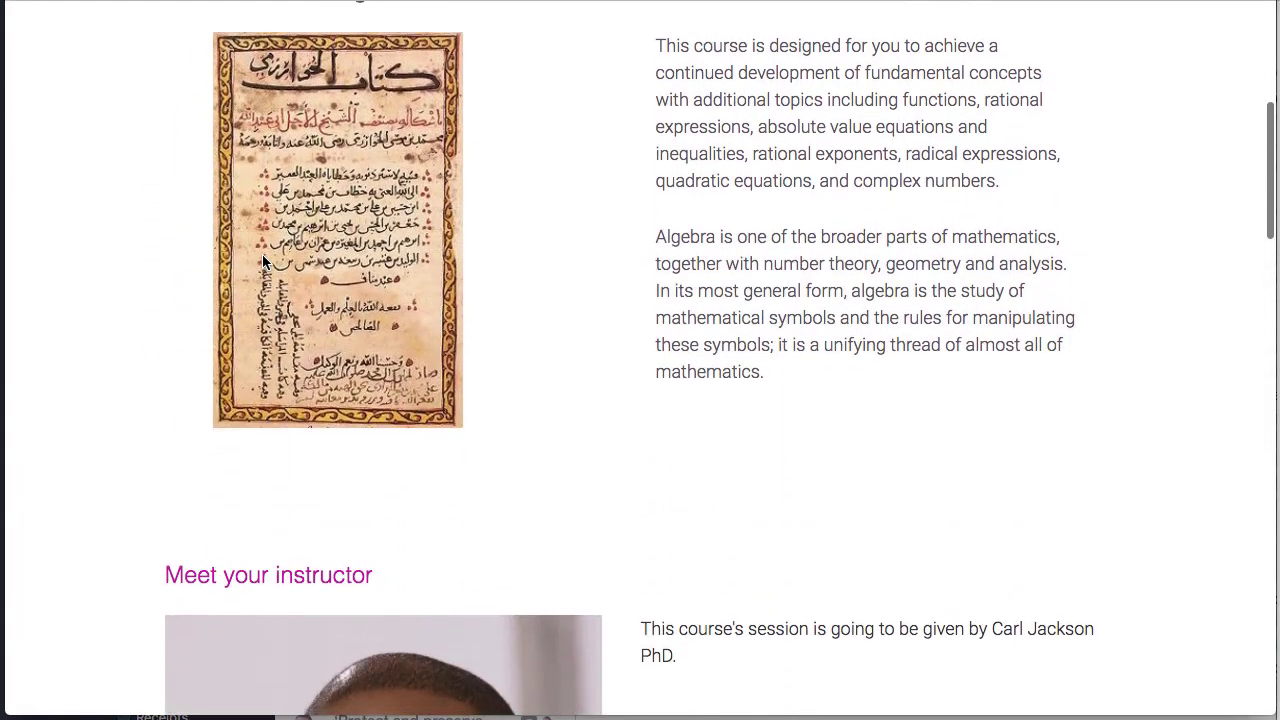
scroll(263, 258, "down", 12)
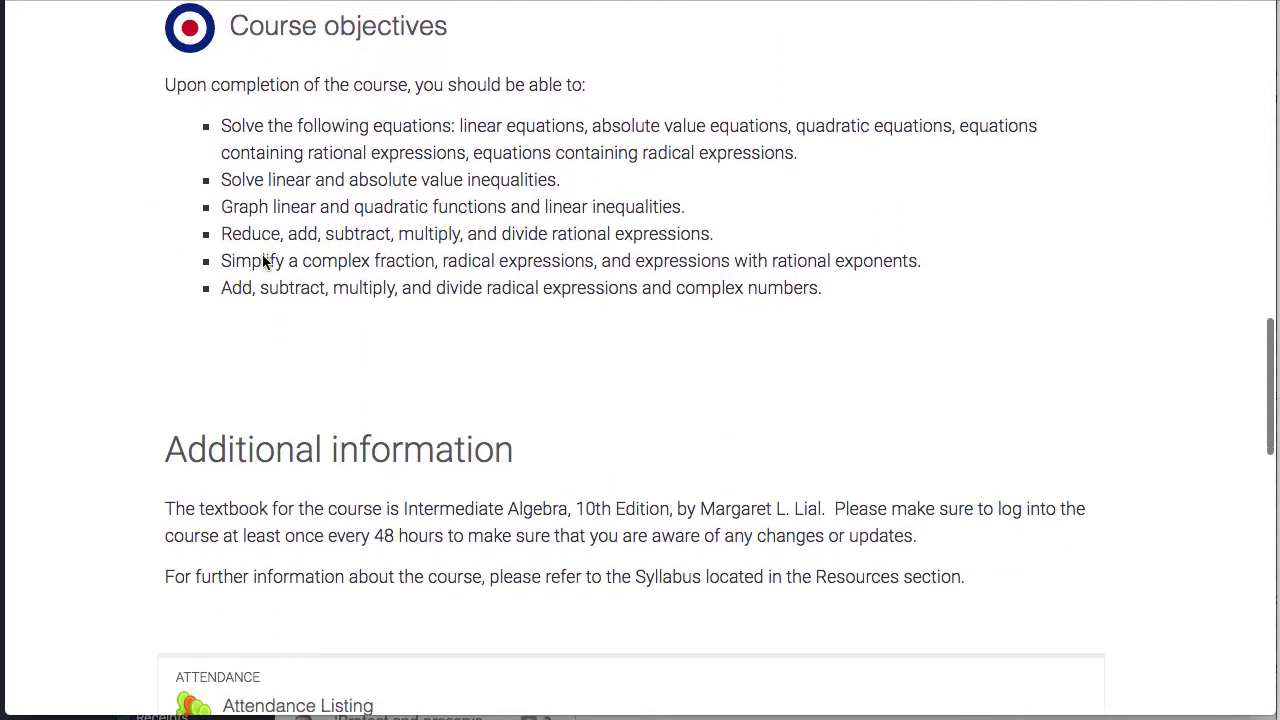
scroll(265, 260, "down", 1)
scroll(264, 262, "down", 5)
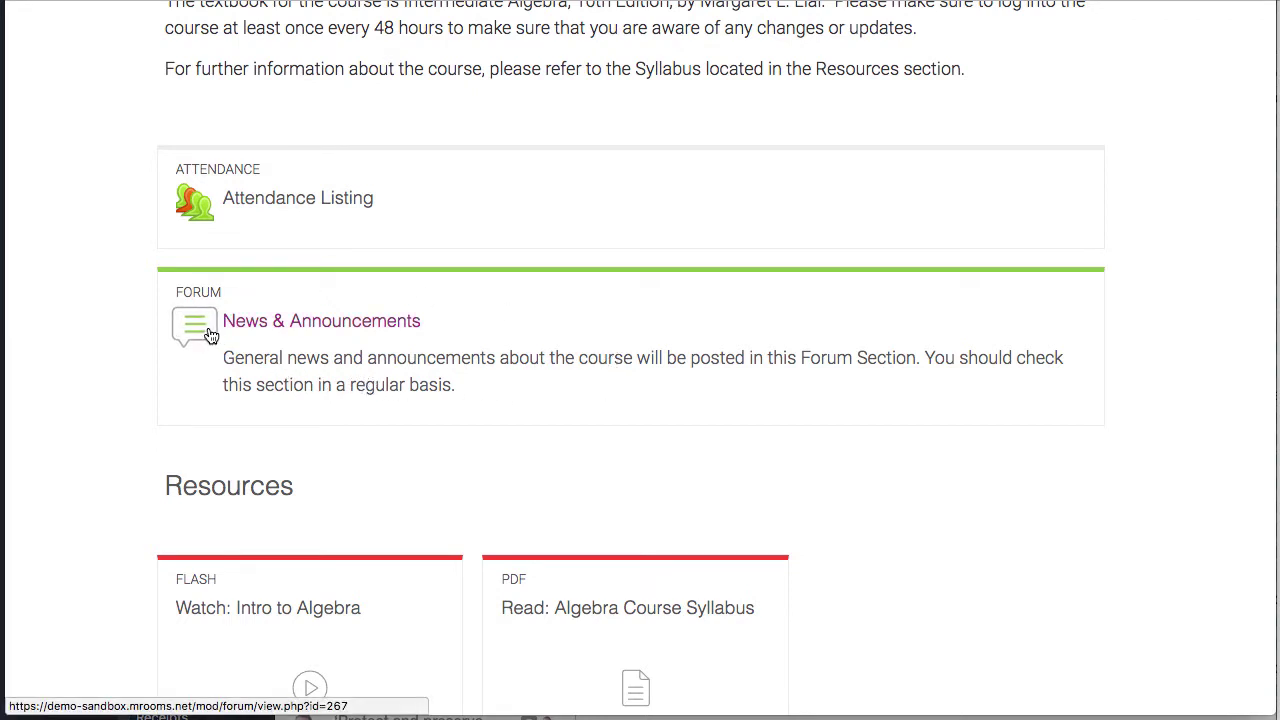
scroll(447, 376, "down", 2)
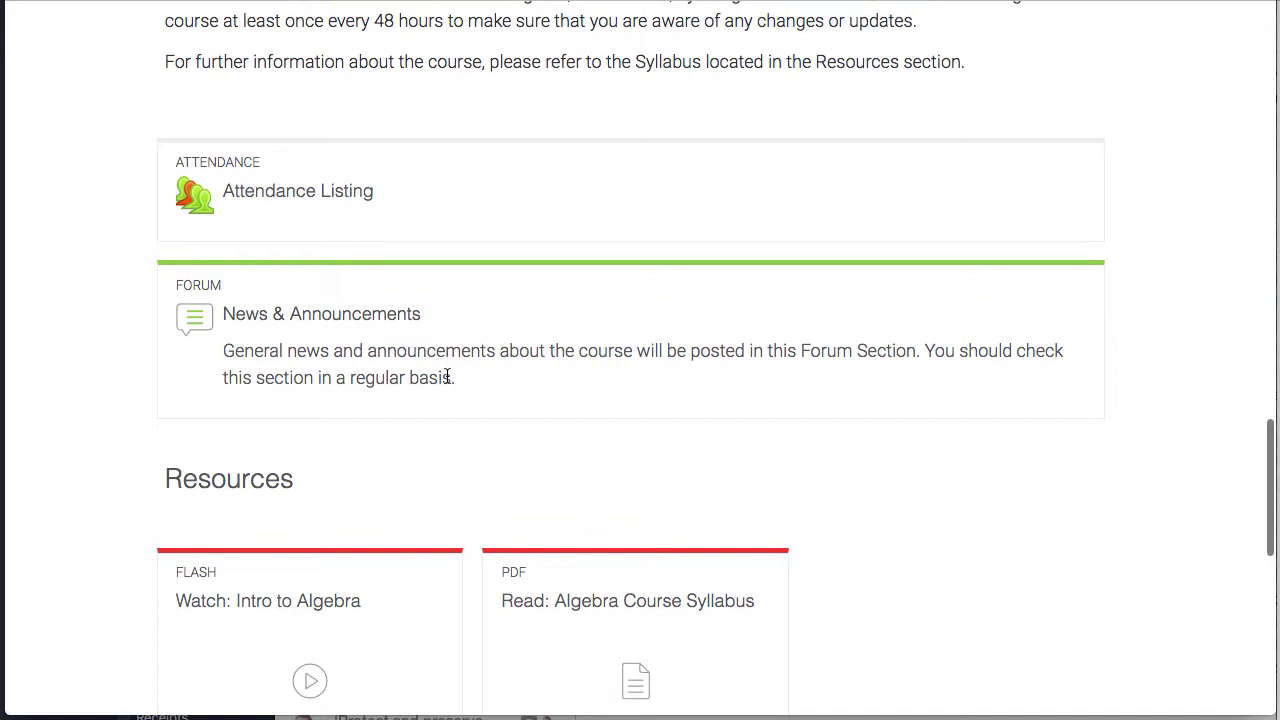
scroll(447, 376, "down", 4)
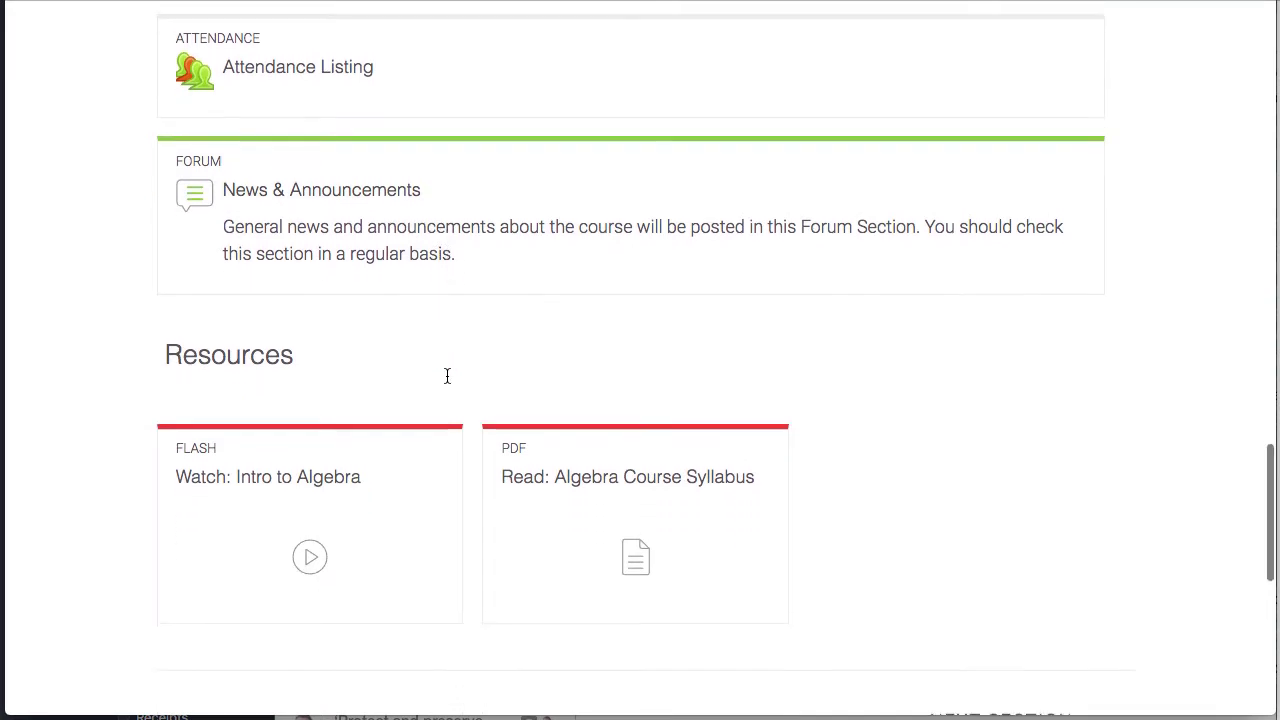
scroll(447, 376, "down", 8)
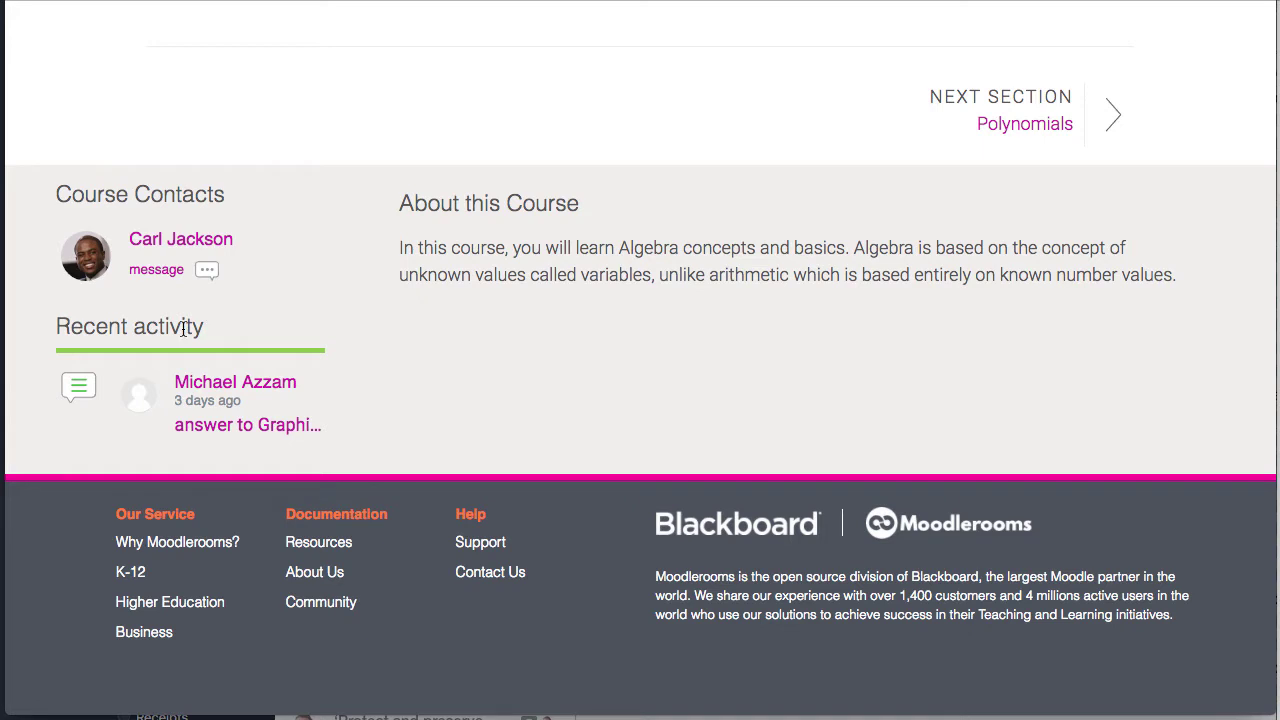
scroll(183, 329, "up", 15)
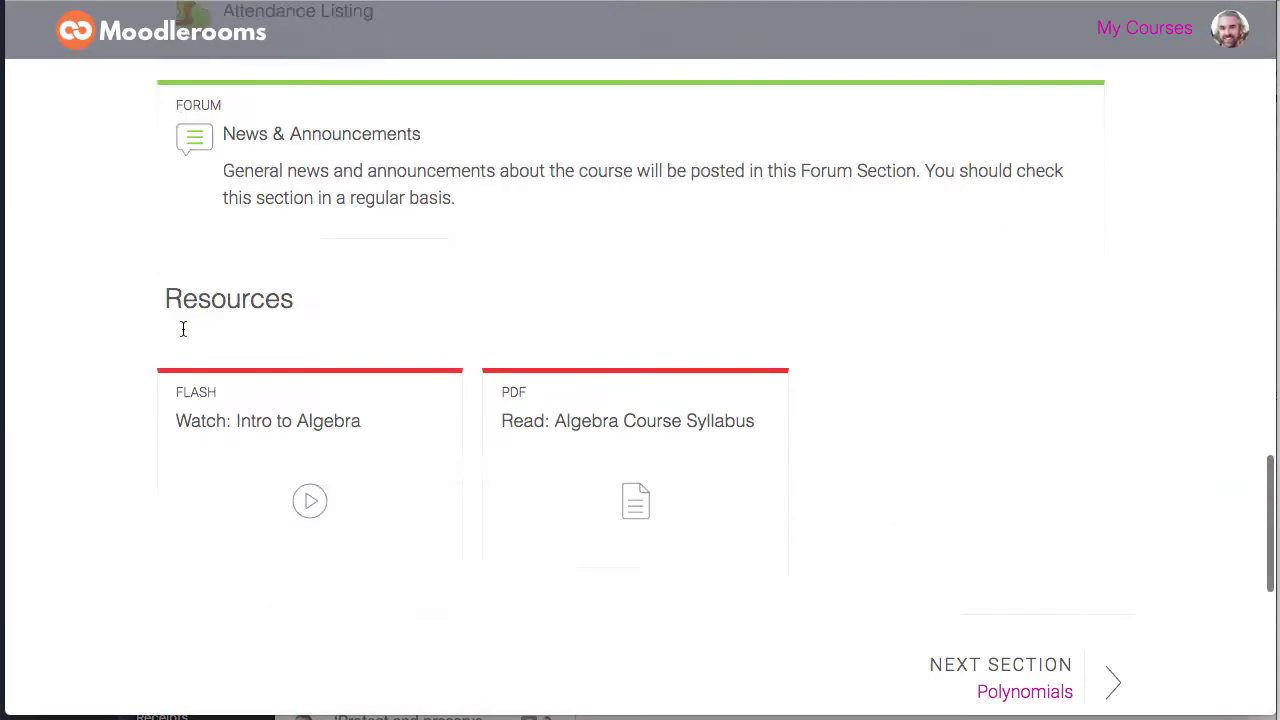
scroll(183, 329, "up", 8)
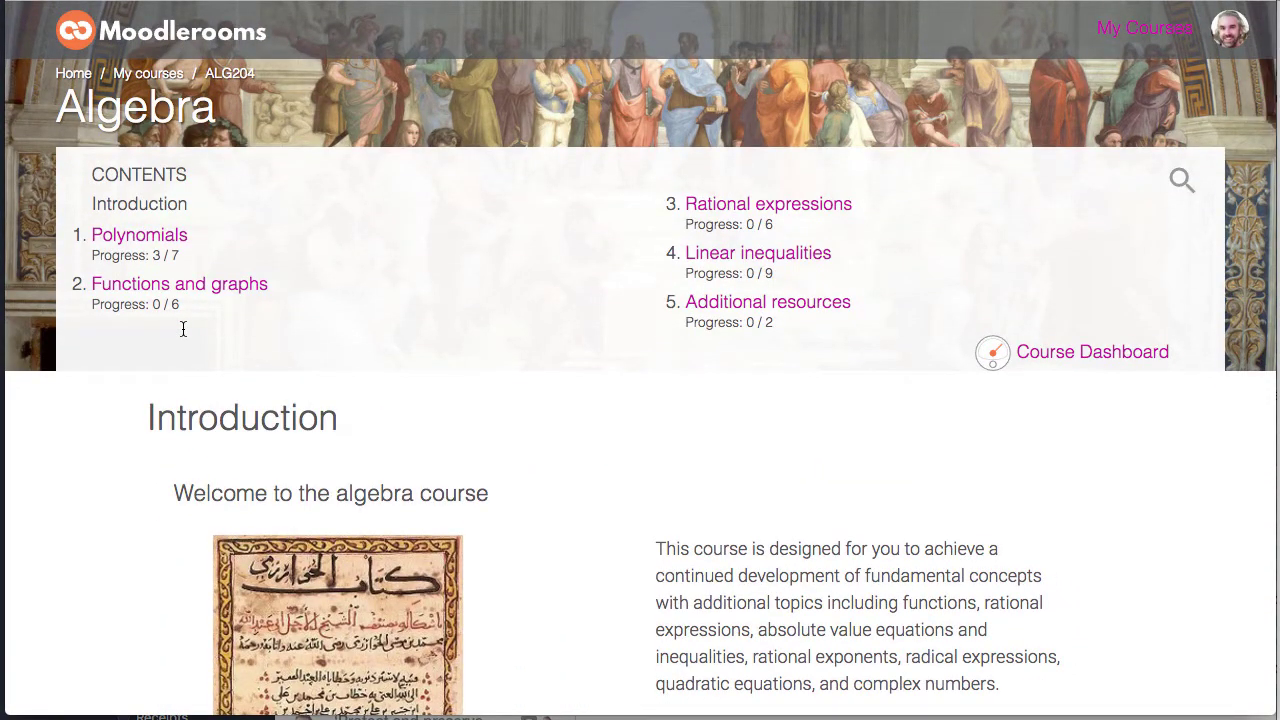
Open the Algebra Course Dashboard and review its progress, grade, course tools, activity stream and calendar.
left_click(1054, 356)
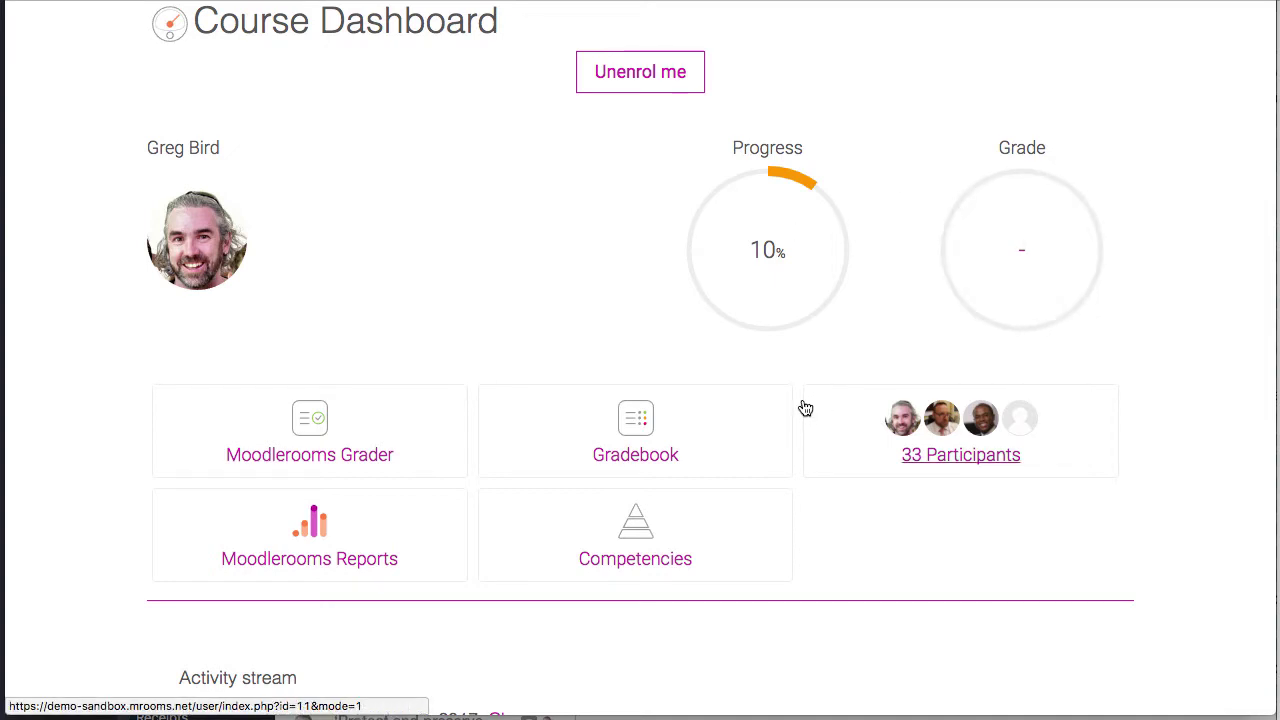
scroll(722, 578, "down", 3)
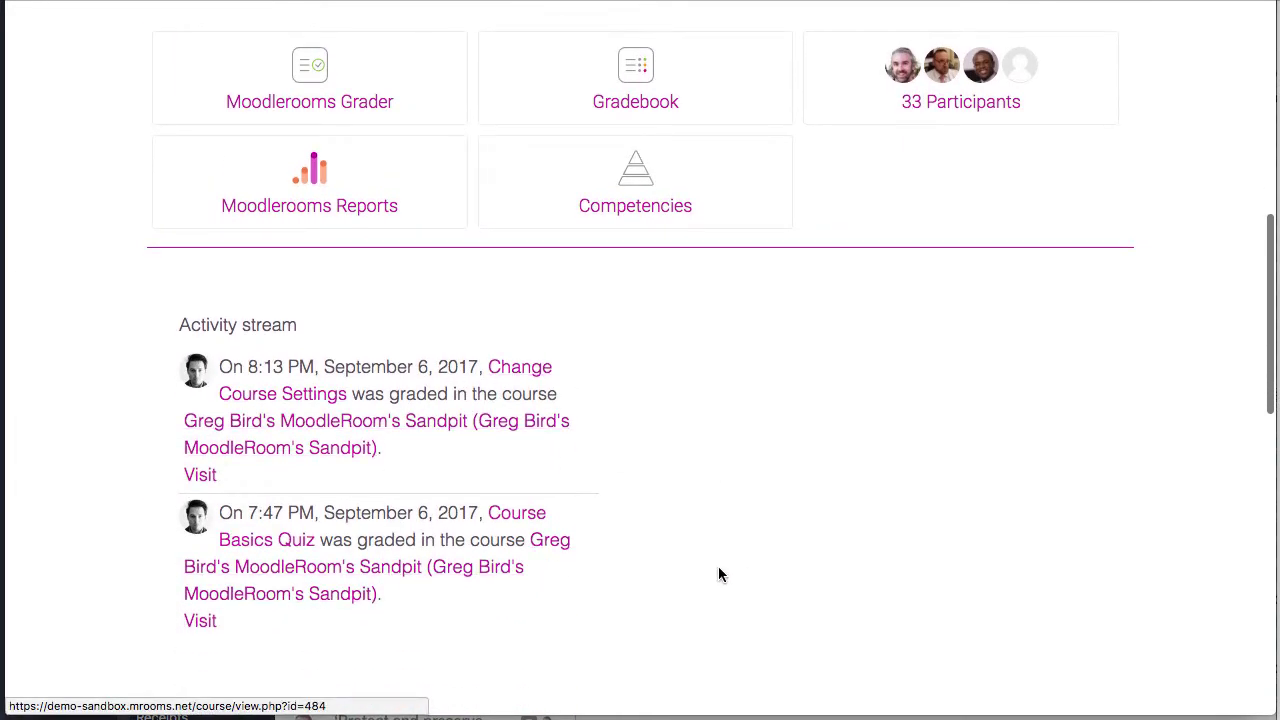
scroll(718, 572, "down", 3)
scroll(718, 575, "down", 4)
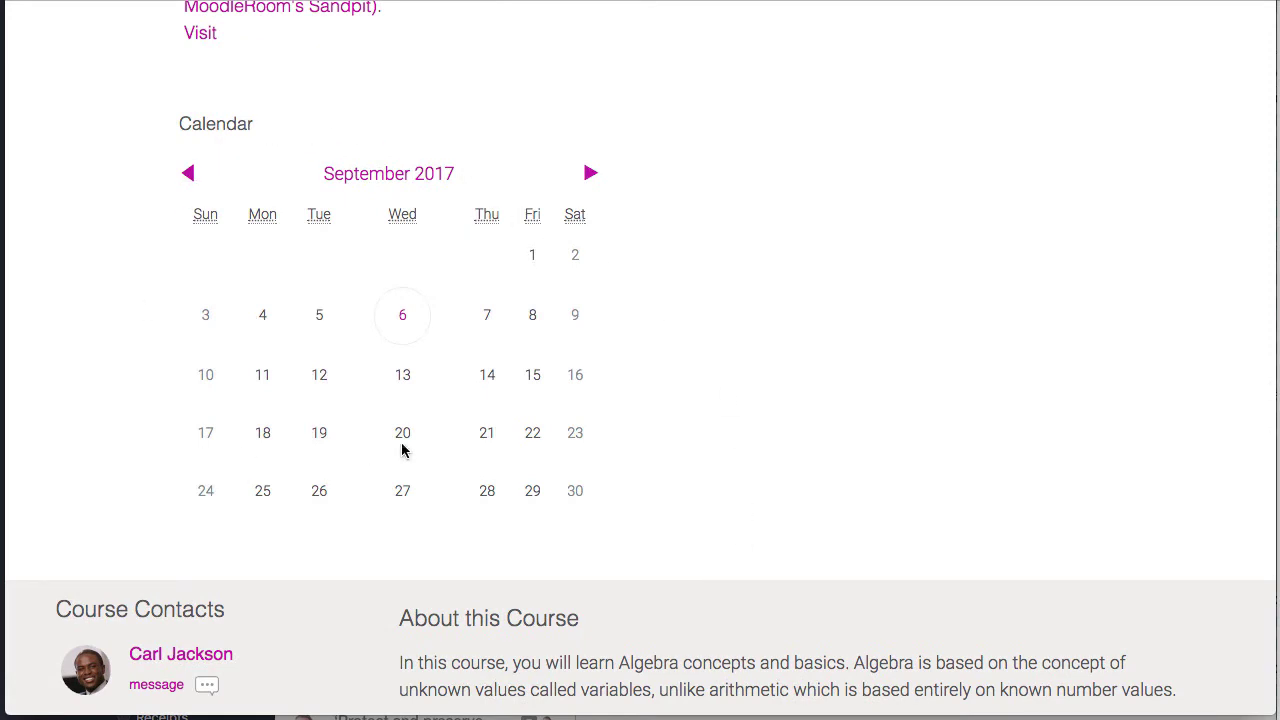
scroll(544, 450, "up", 10)
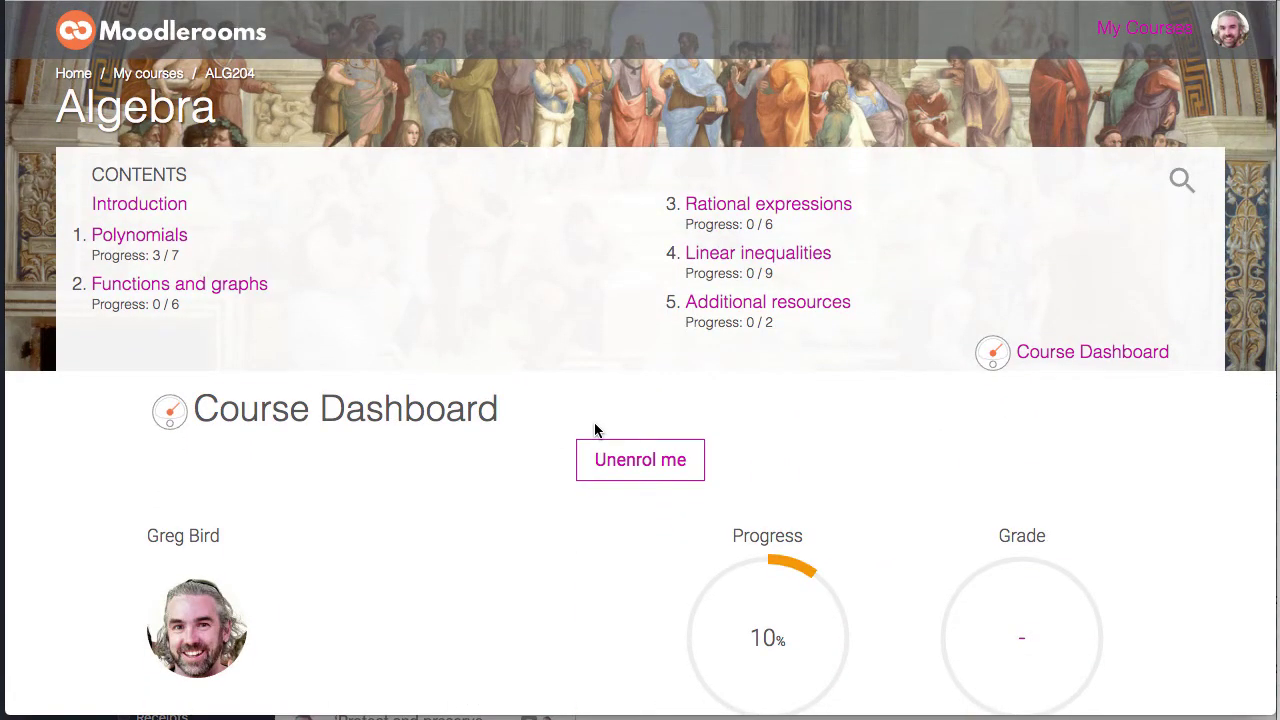
View the Polynomials section of the Algebra course and return to the site home page.
left_click(1098, 352)
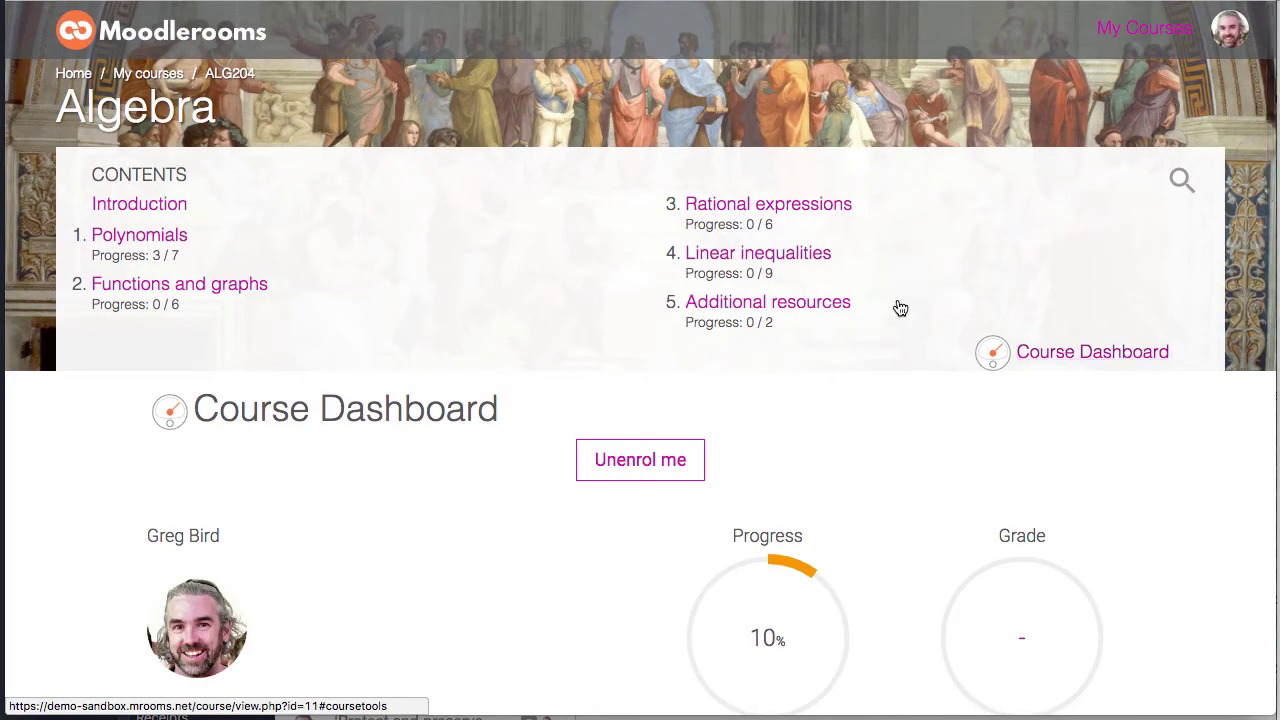
left_click(156, 240)
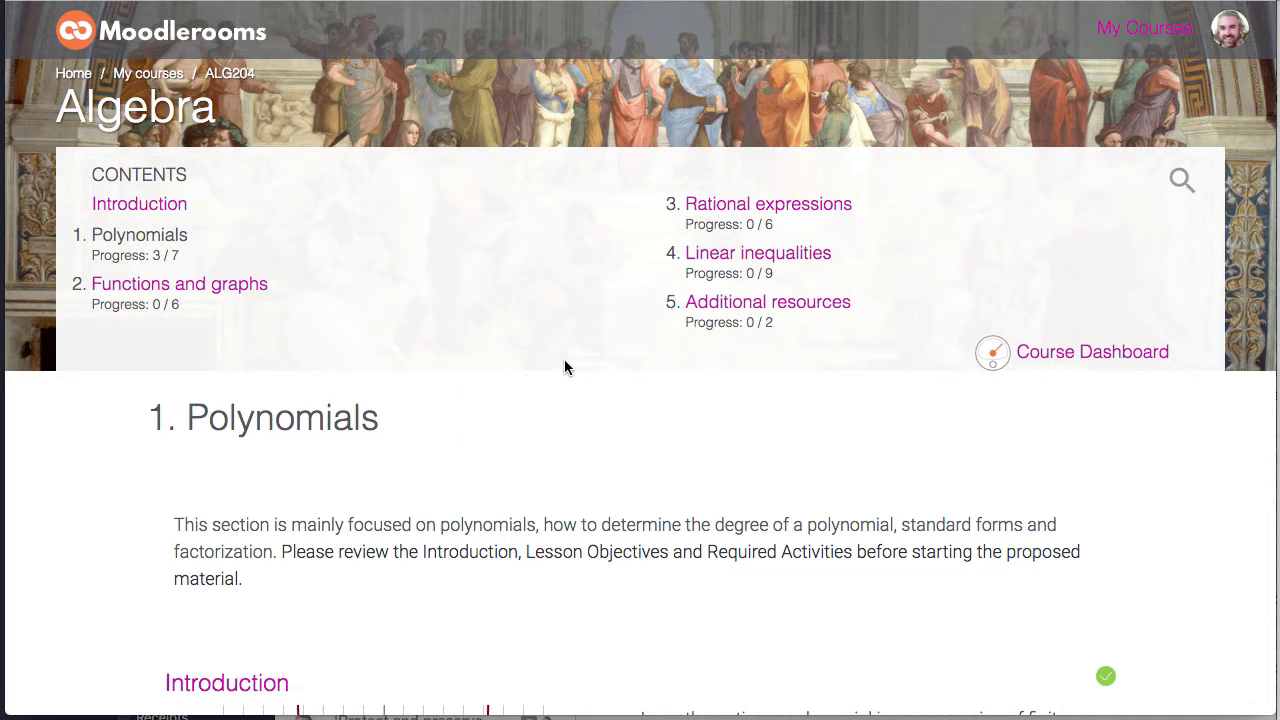
left_click(84, 78)
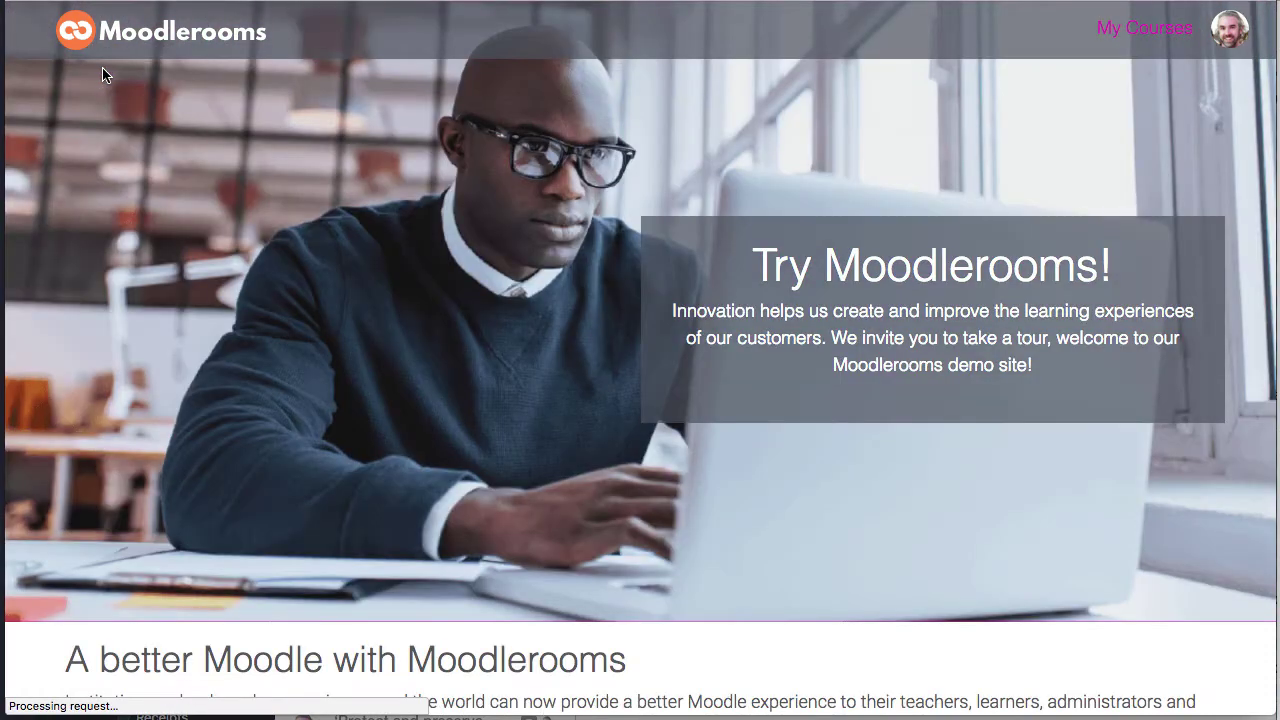
Open the favourited MoodleRoom's Sandpit course from the My Courses overview and look over its first section.
left_click(1133, 30)
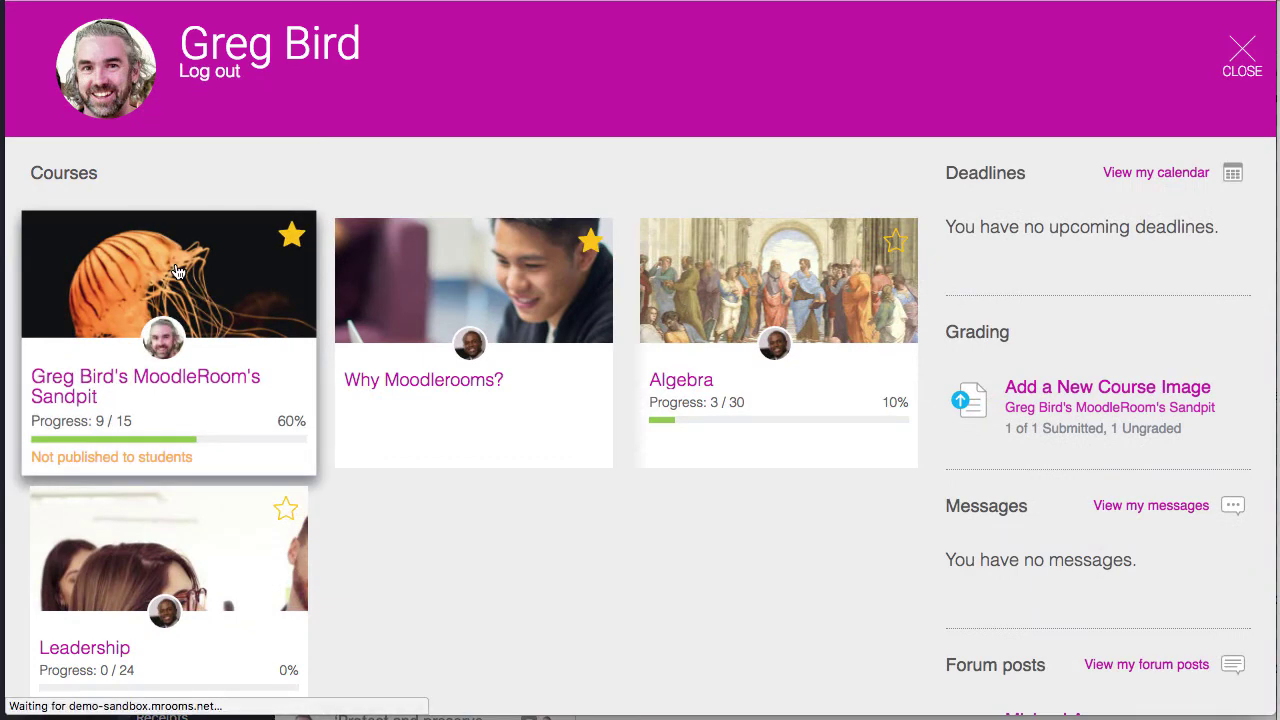
left_click(177, 272)
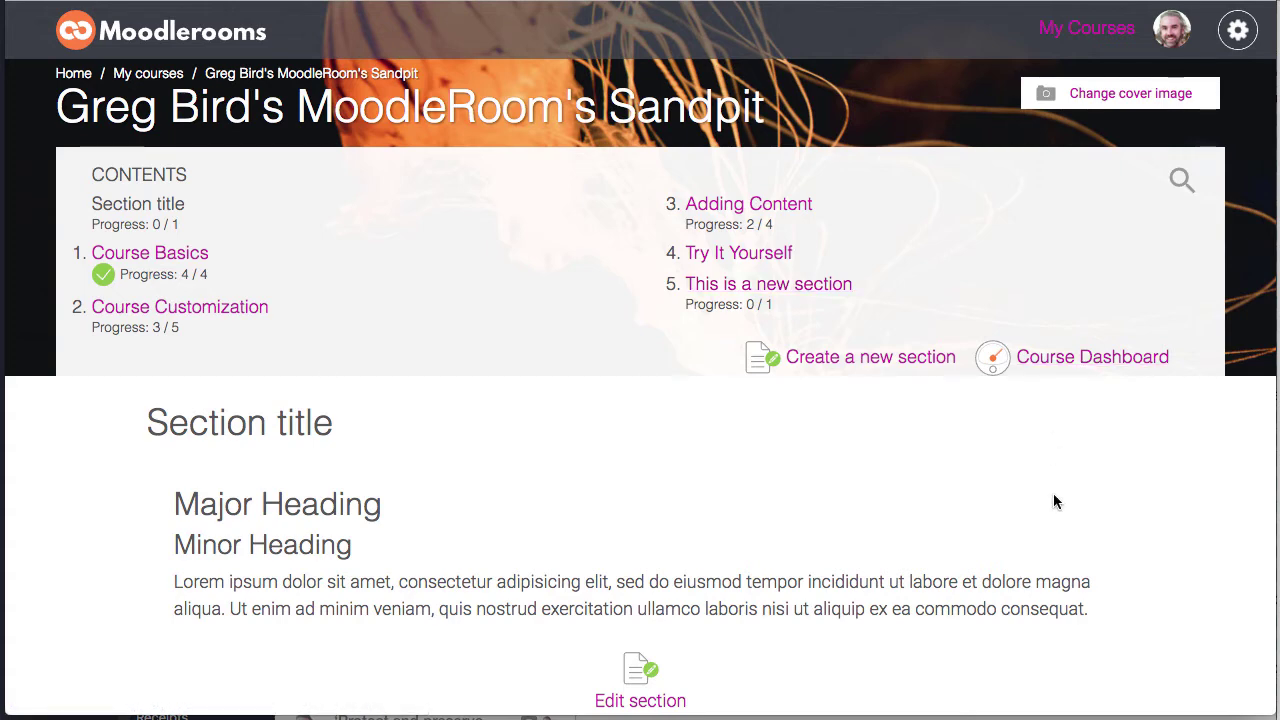
scroll(1053, 495, "down", 3)
scroll(1053, 495, "down", 5)
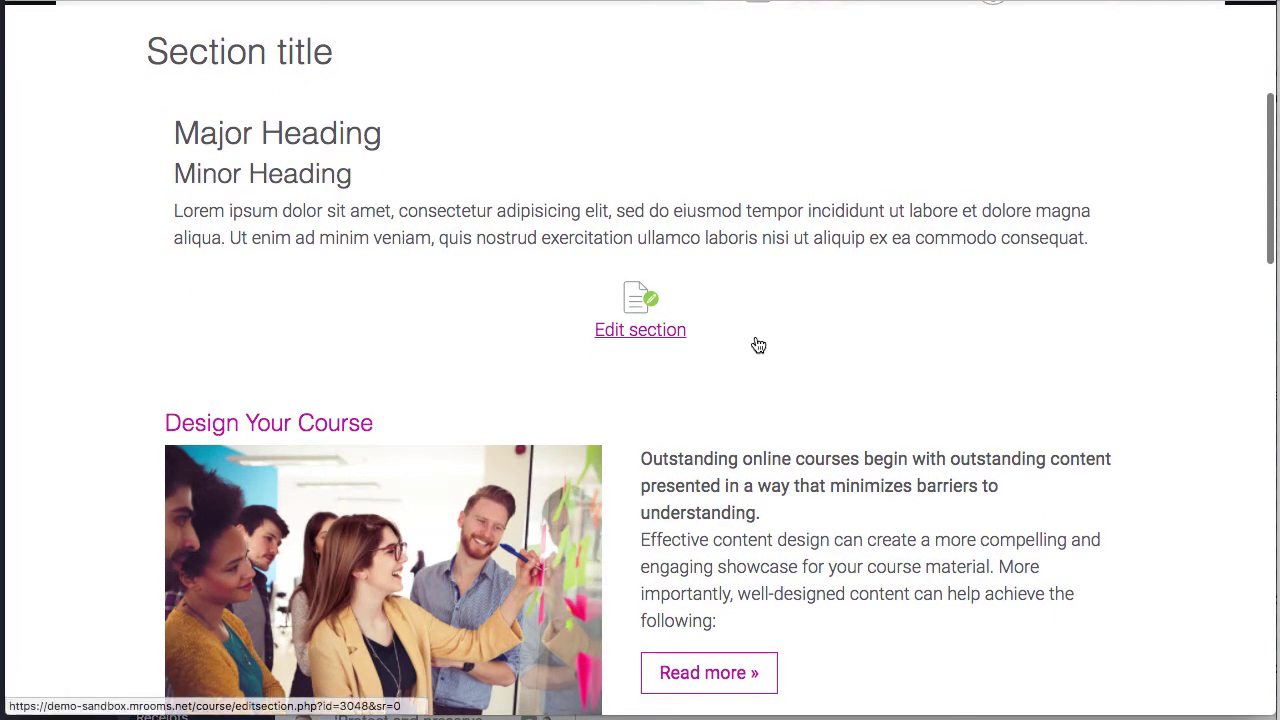
Open the Section title section for editing and rename it "New title".
left_click(619, 336)
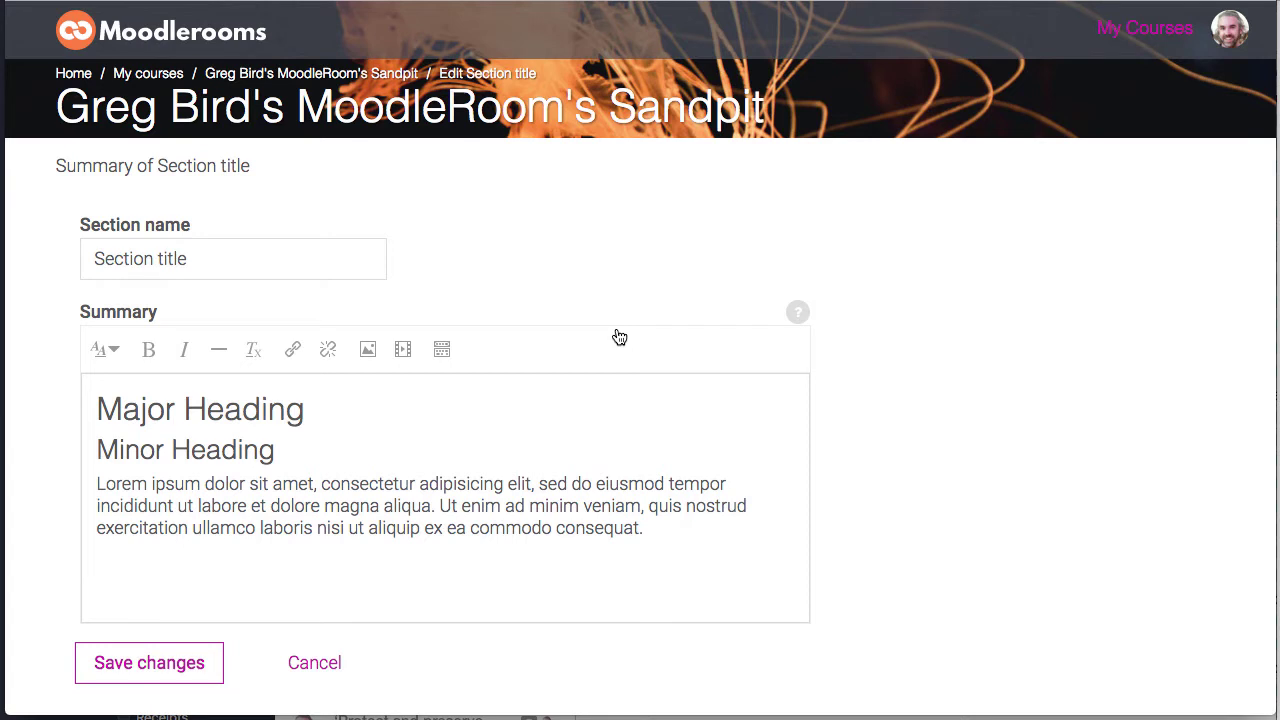
triple_click(377, 254)
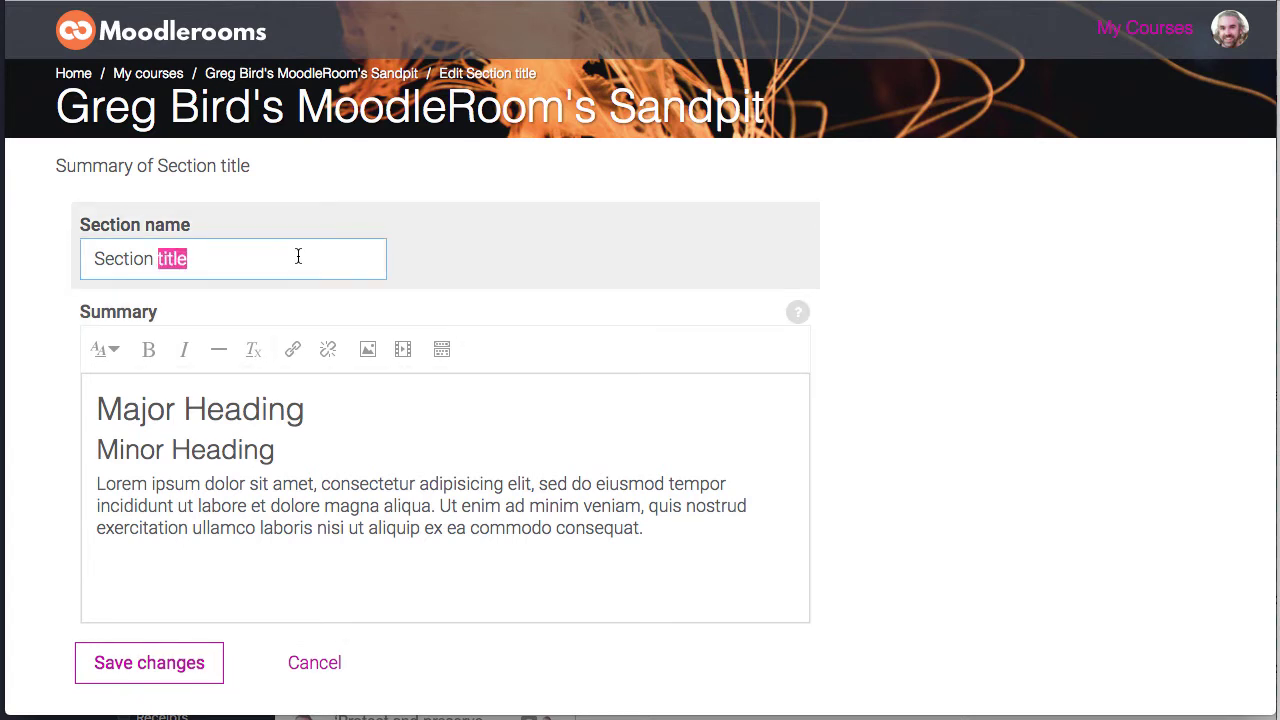
type("New")
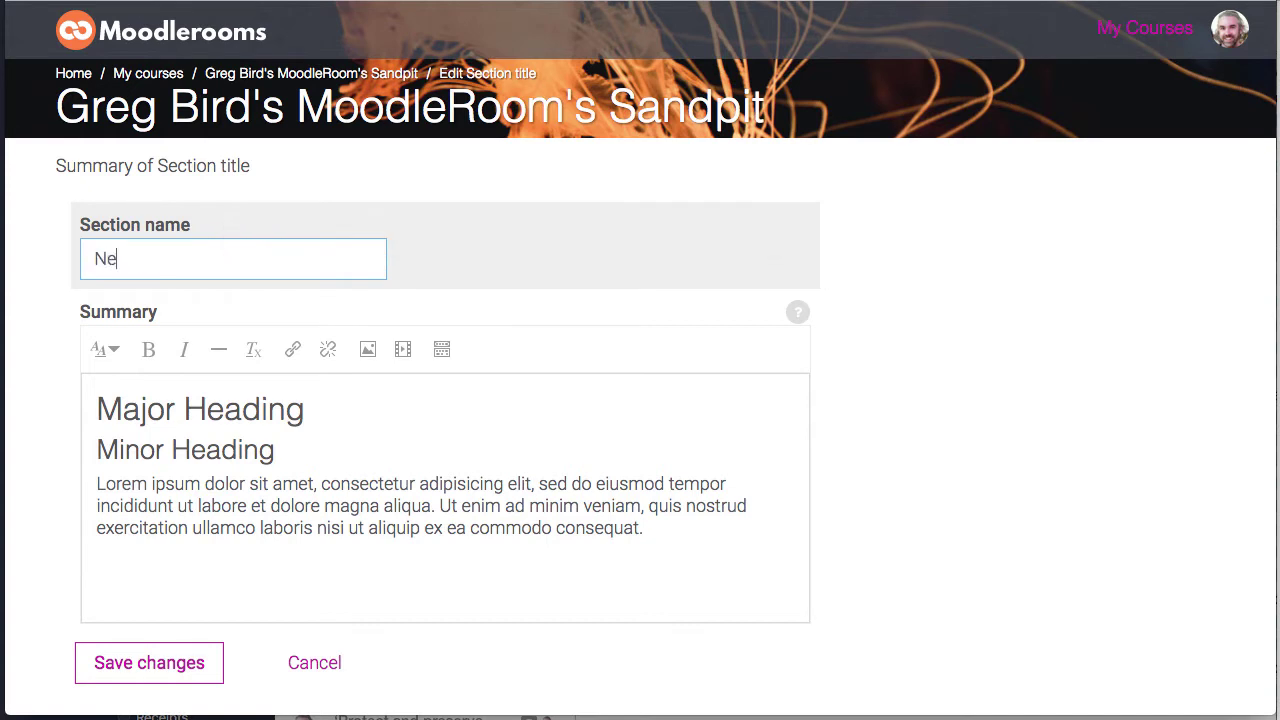
type(" title")
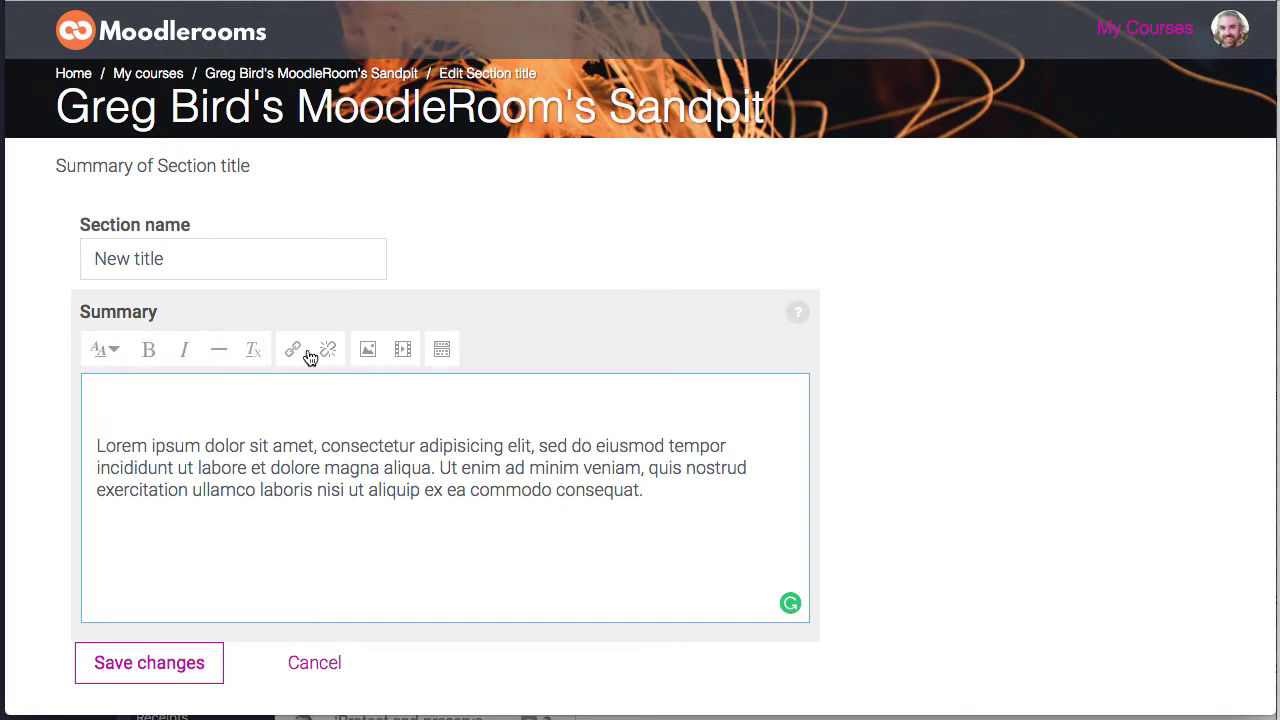
Show the summary editor's extended formatting options and replace the old headings with "Heading" in the Heading (large) style.
left_click(454, 359)
left_click(164, 445)
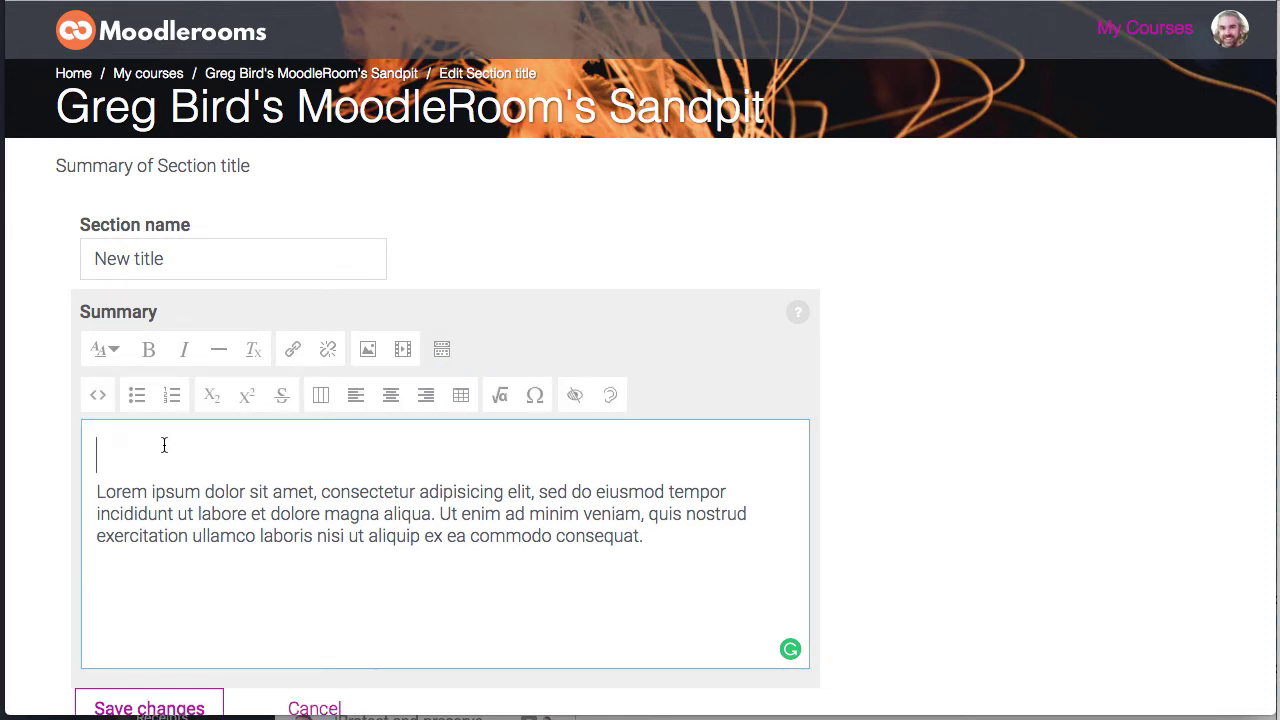
type("Heading")
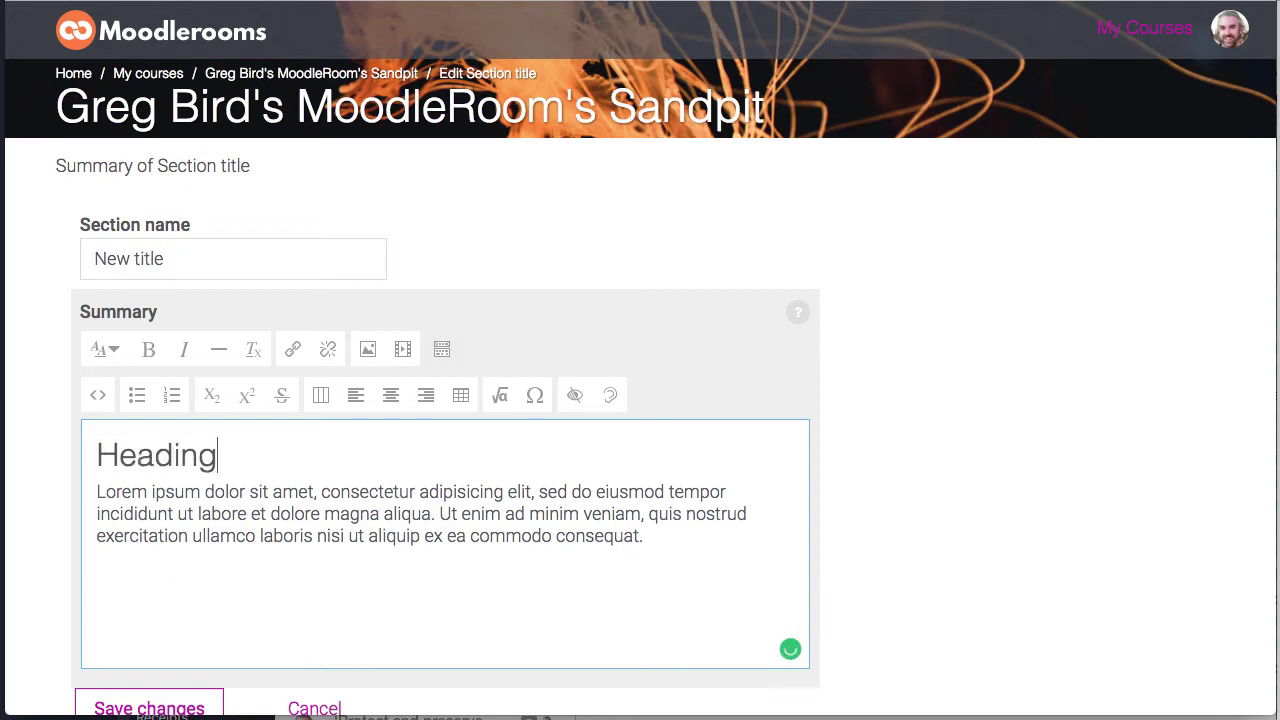
left_click_drag(228, 458, 34, 443)
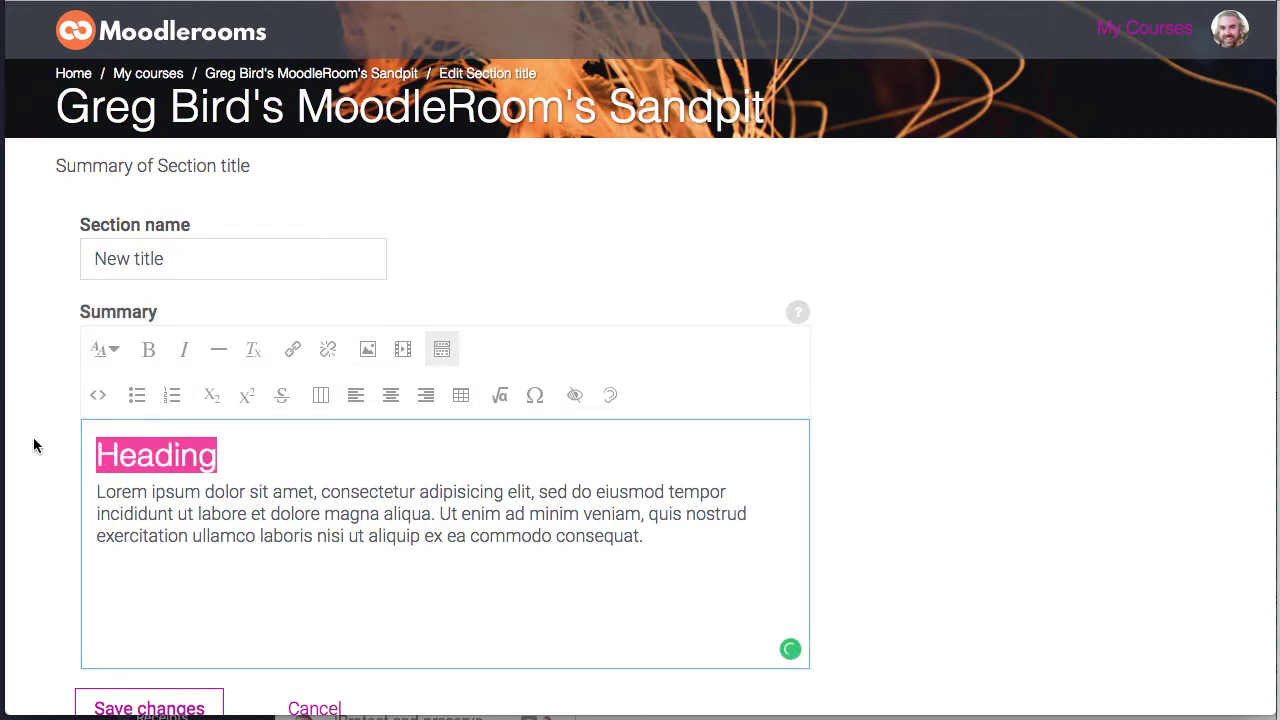
left_click(119, 351)
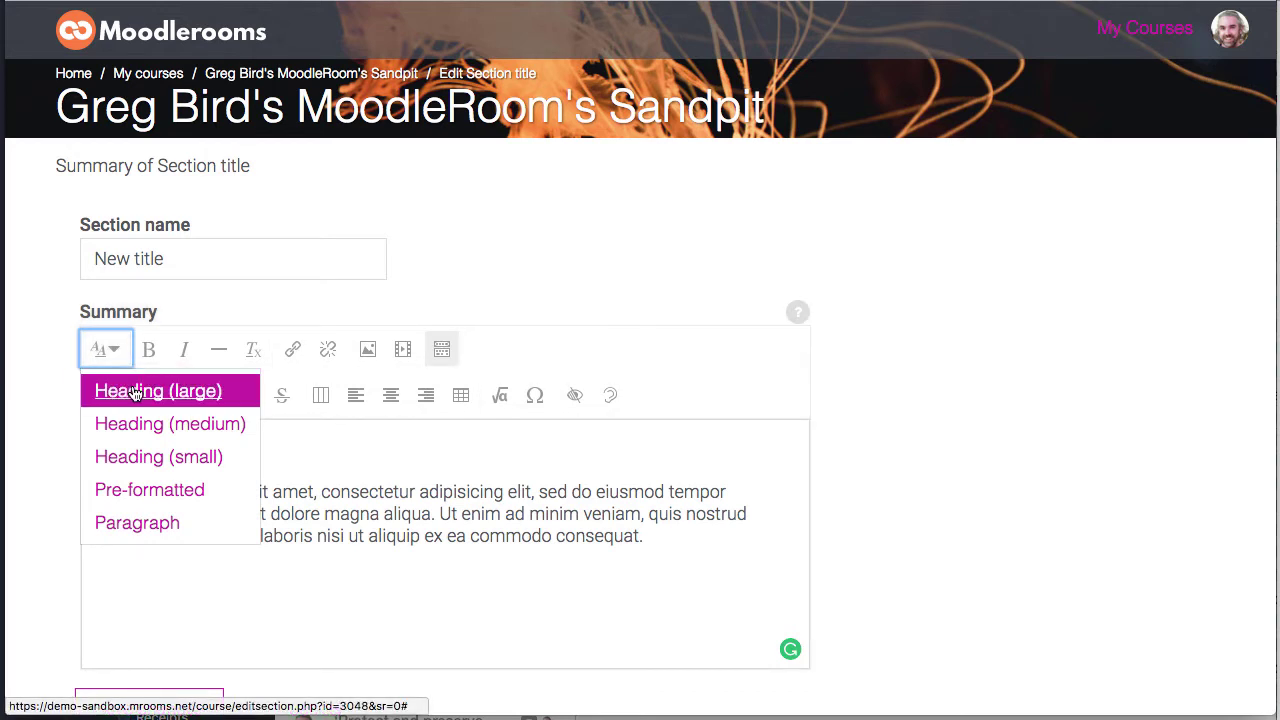
left_click(122, 392)
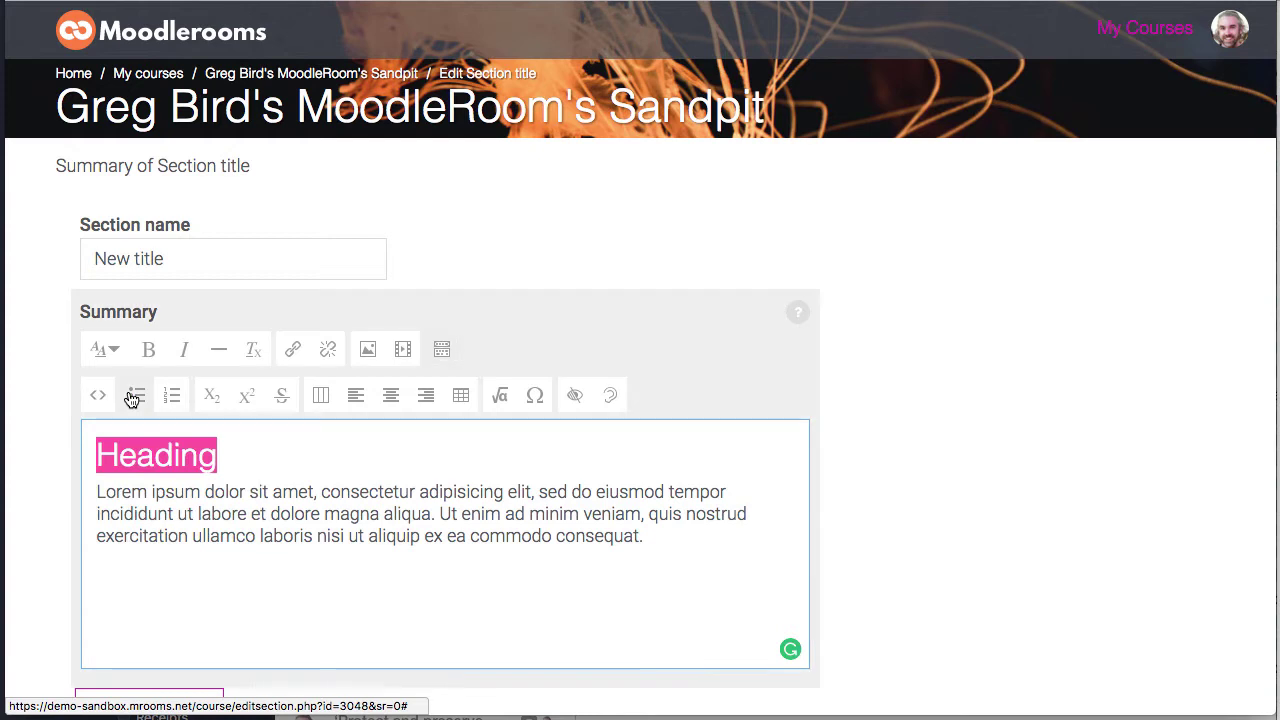
left_click(299, 448)
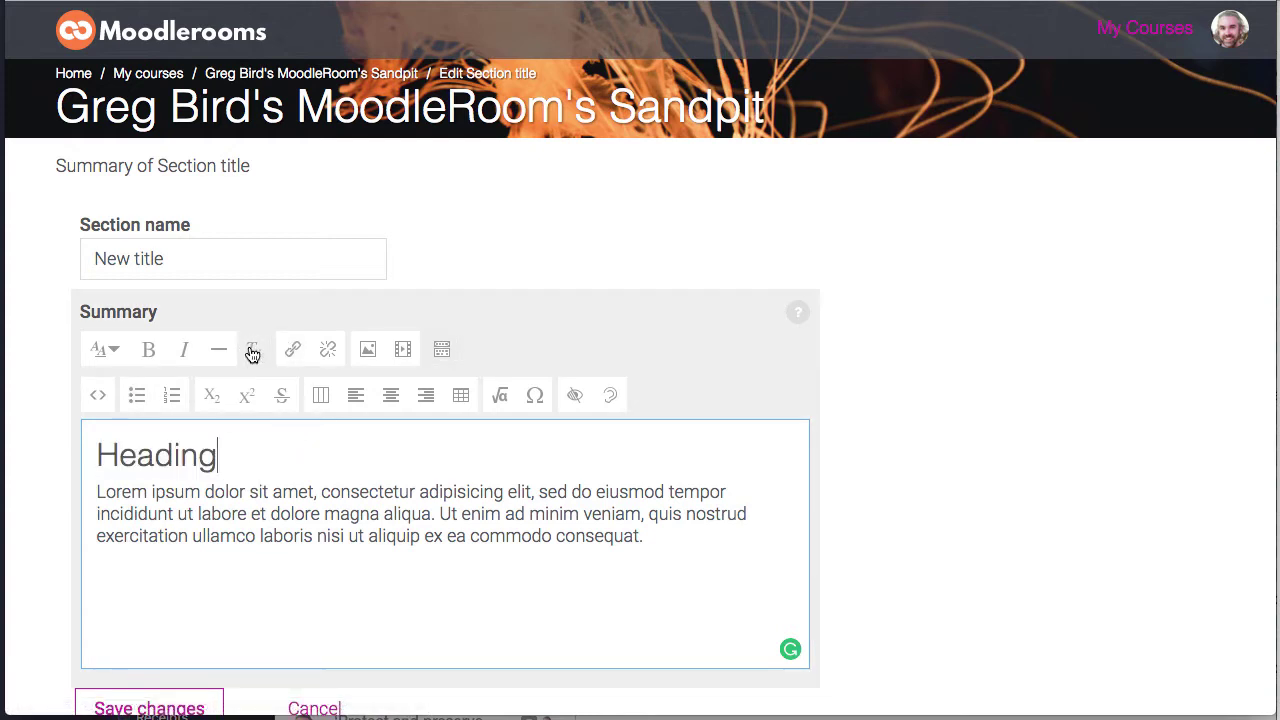
Save the section's changes and return to the course page.
mouse_move(283, 491)
left_mouse_down()
mouse_move(270, 513)
mouse_move(302, 489)
left_mouse_up()
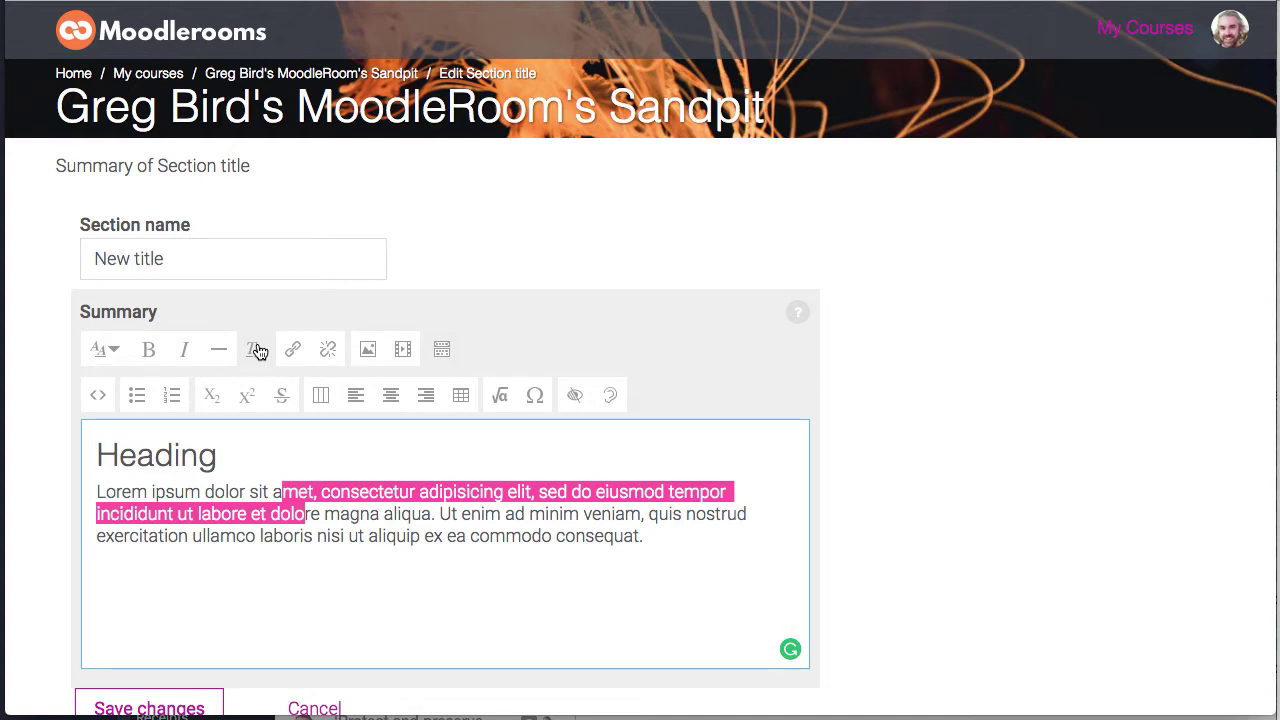
left_click(468, 464)
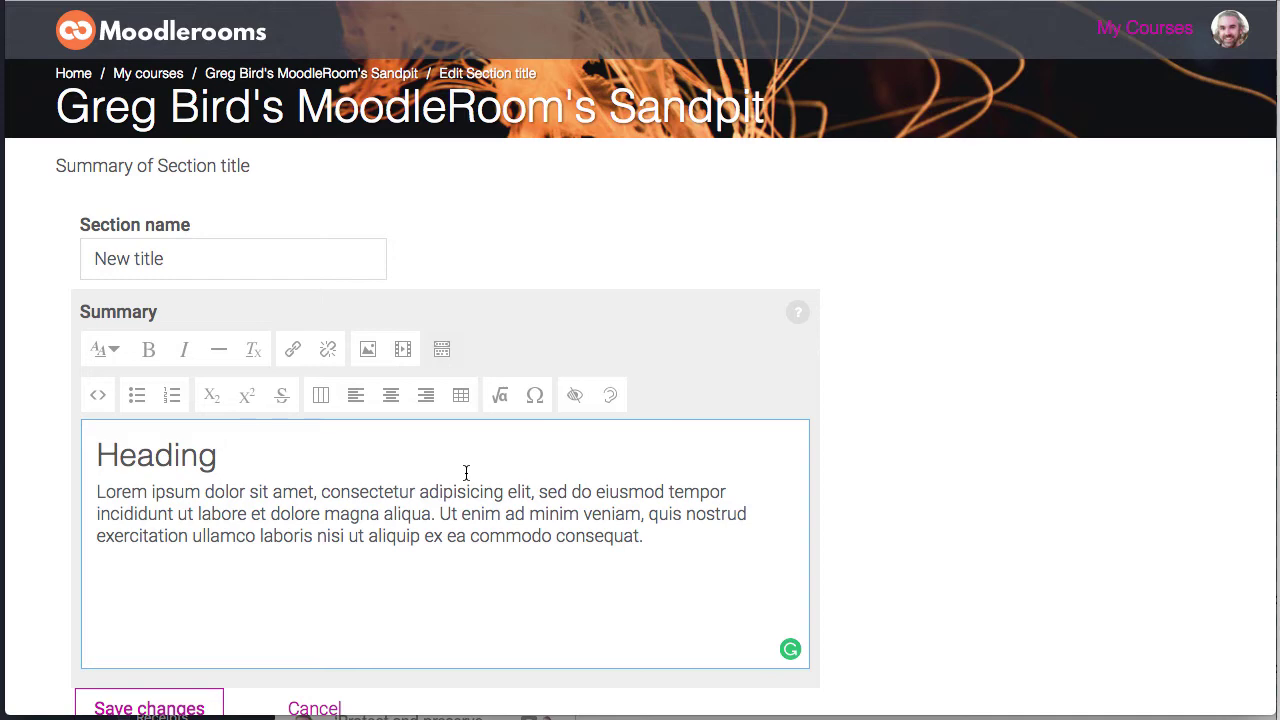
scroll(466, 474, "down", 3)
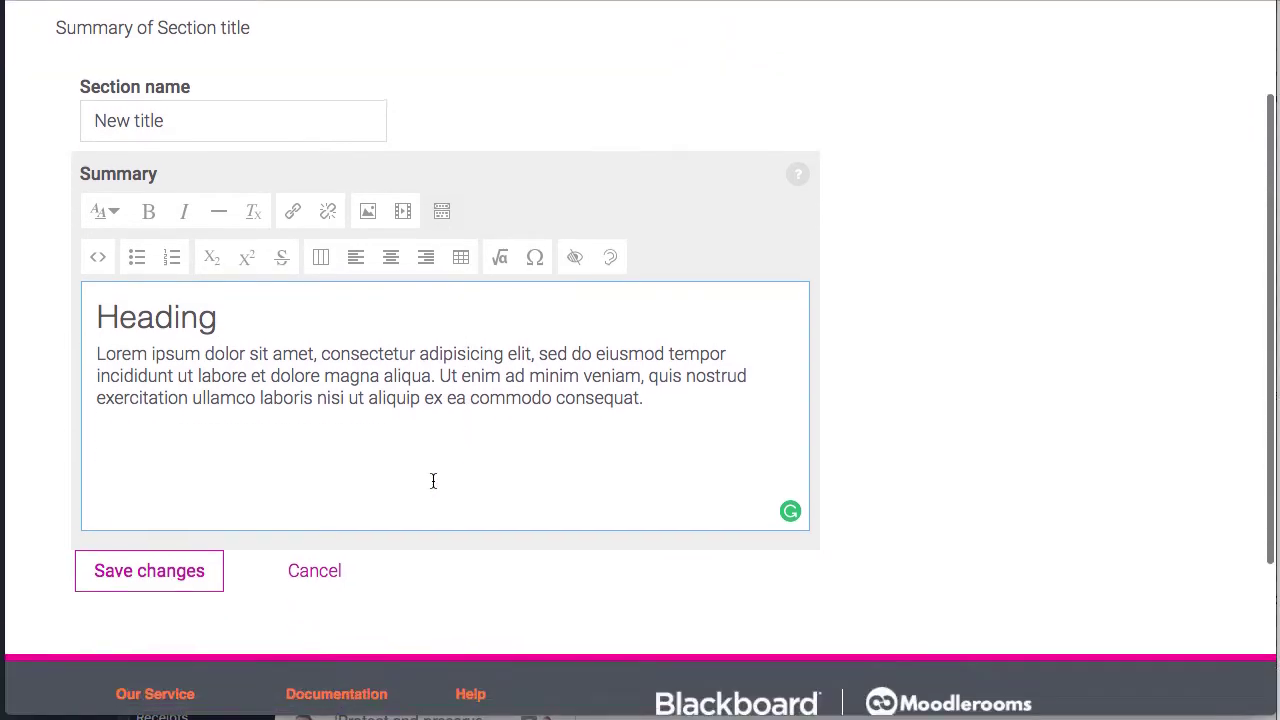
left_click(113, 538)
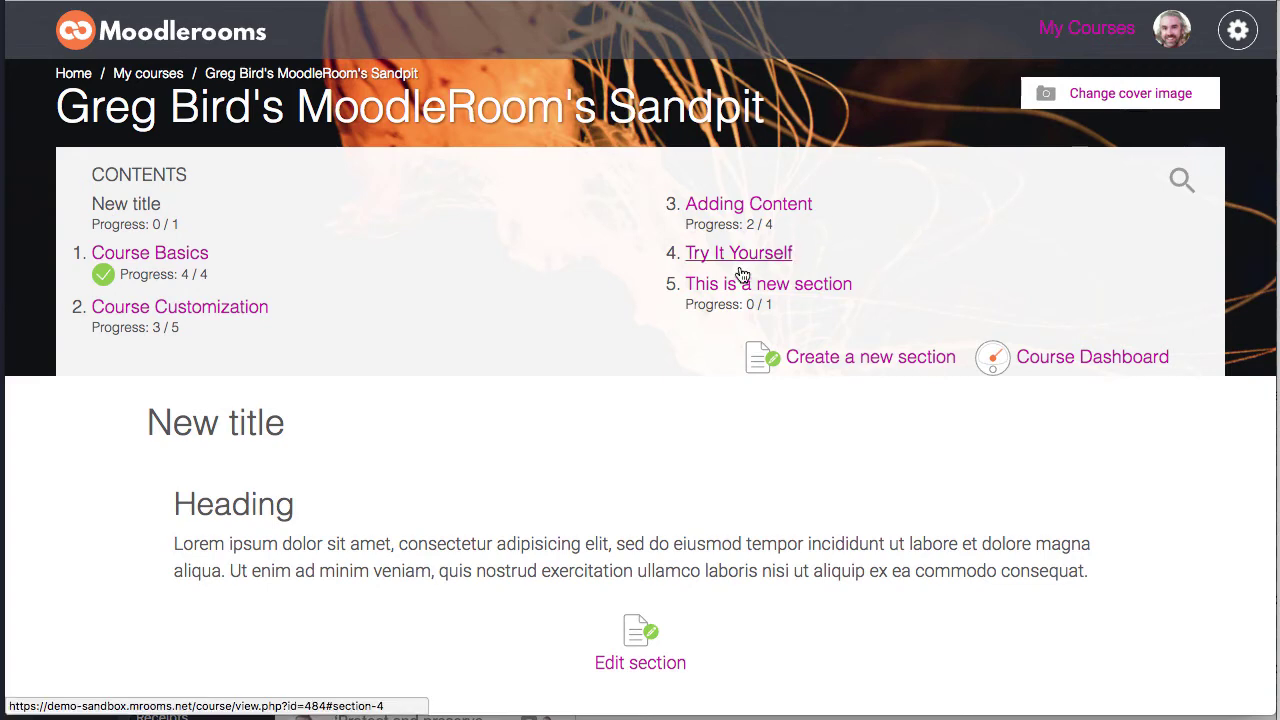
Create a new course section titled "New section" with a Lorem ipsum paragraph as its contents.
scroll(614, 444, "down", 2)
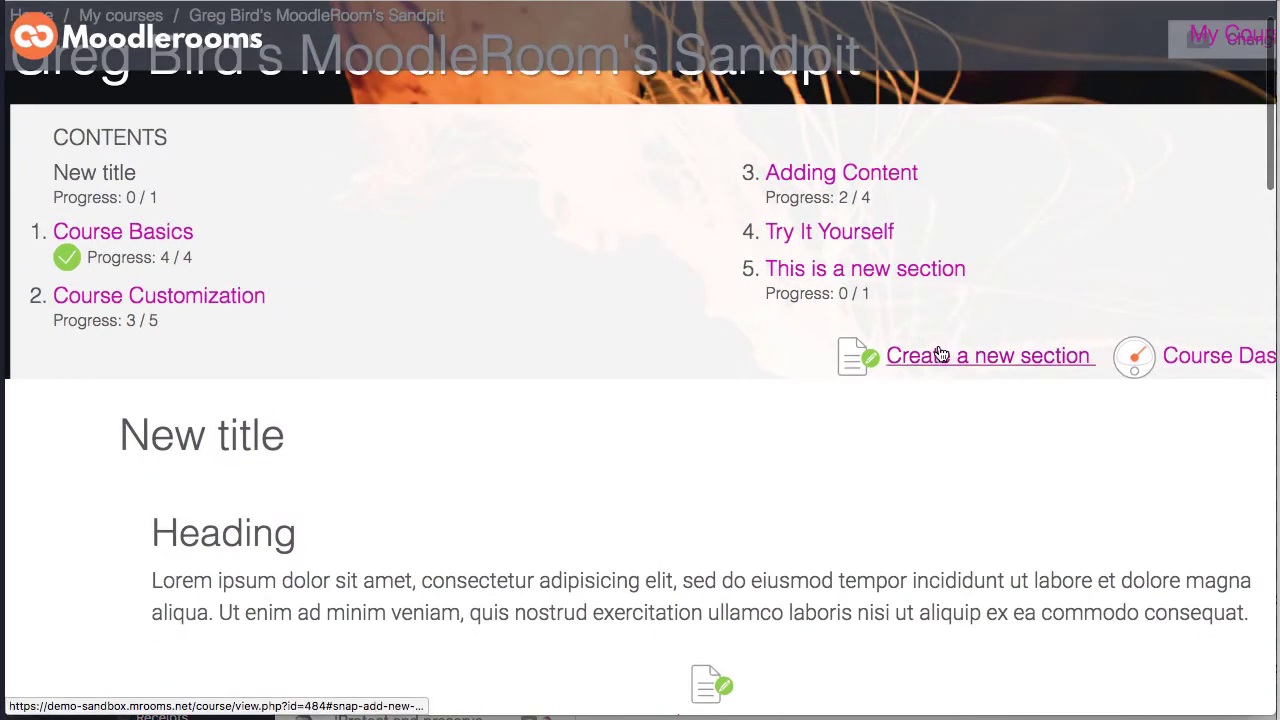
left_click(942, 355)
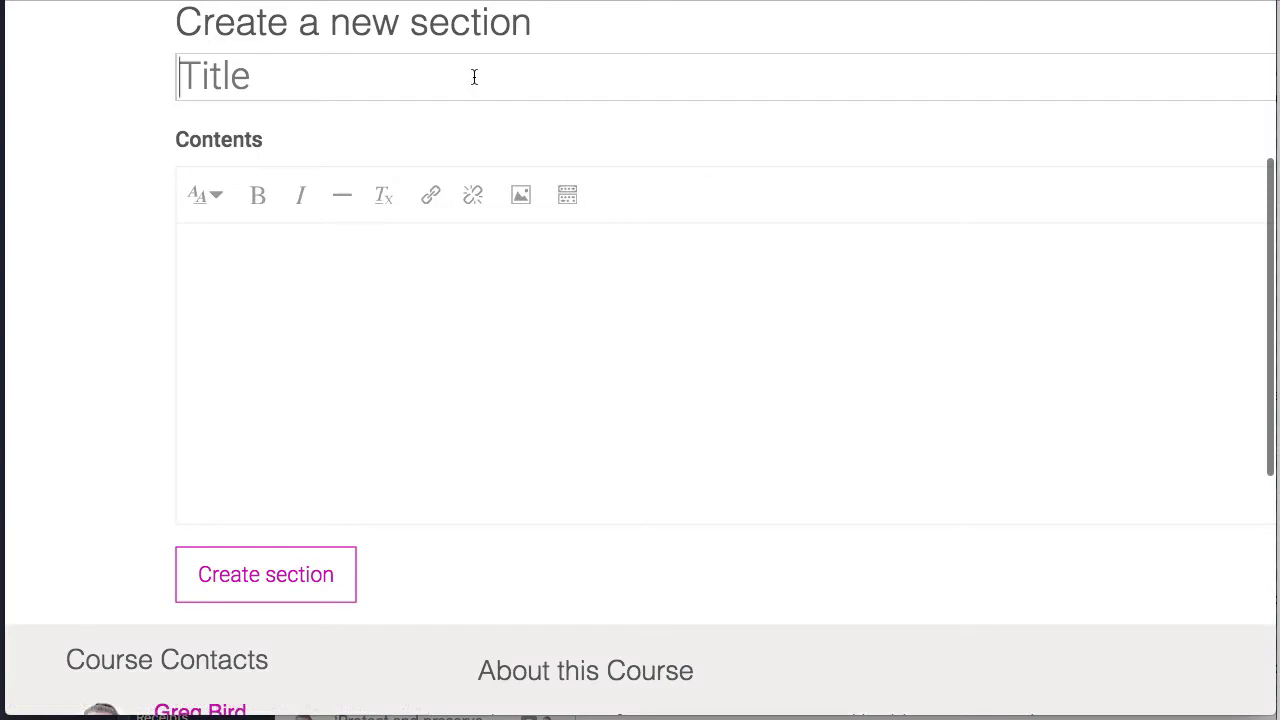
type("New sec")
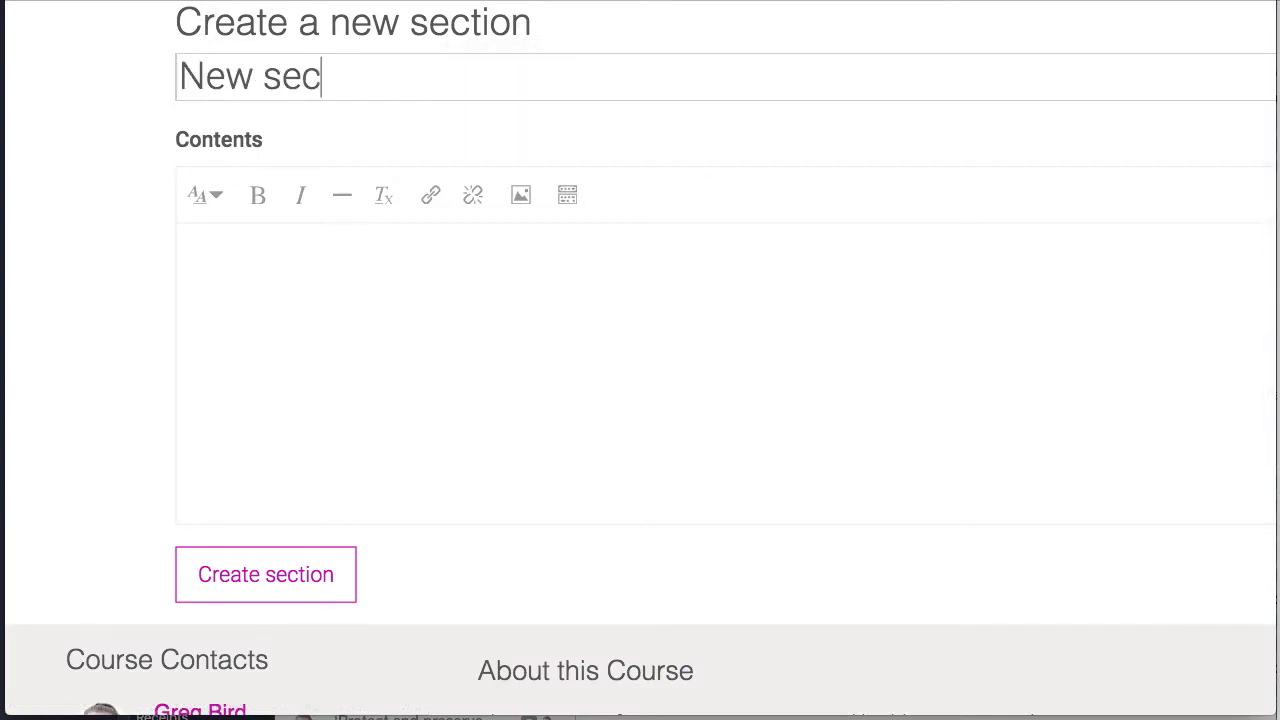
type("tion")
left_click(549, 272)
type("lips")
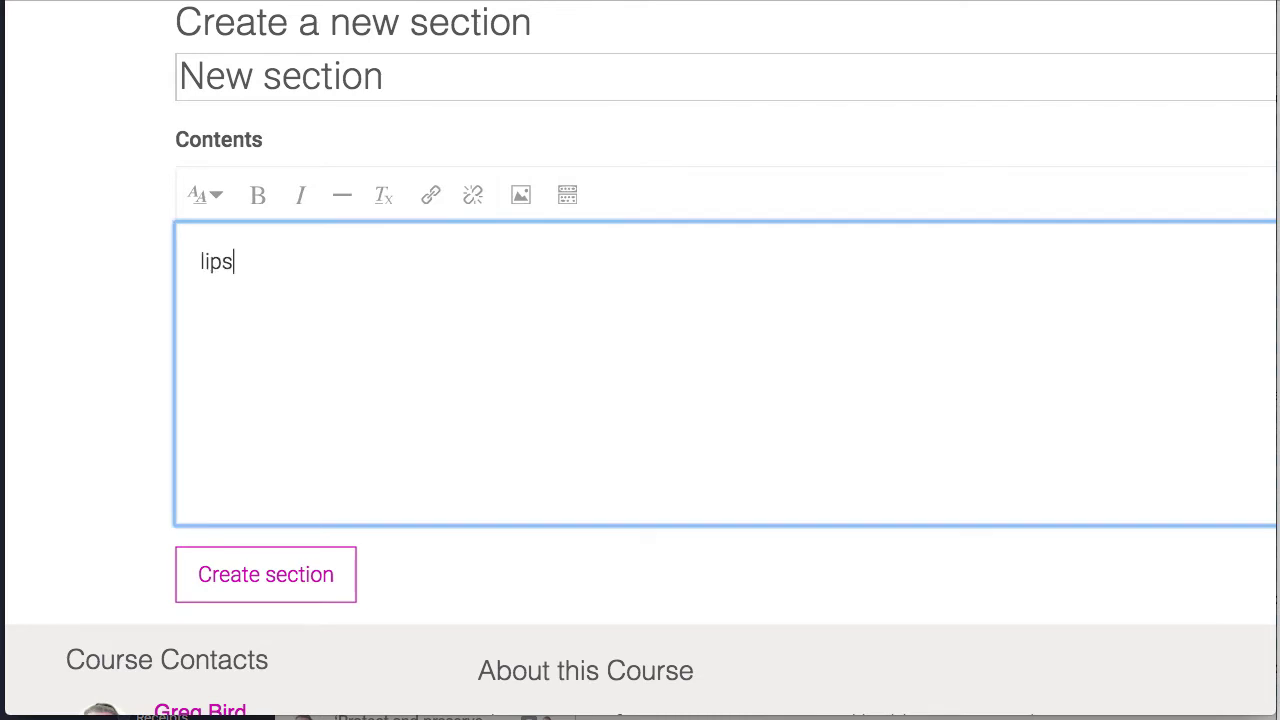
left_click(63, 595)
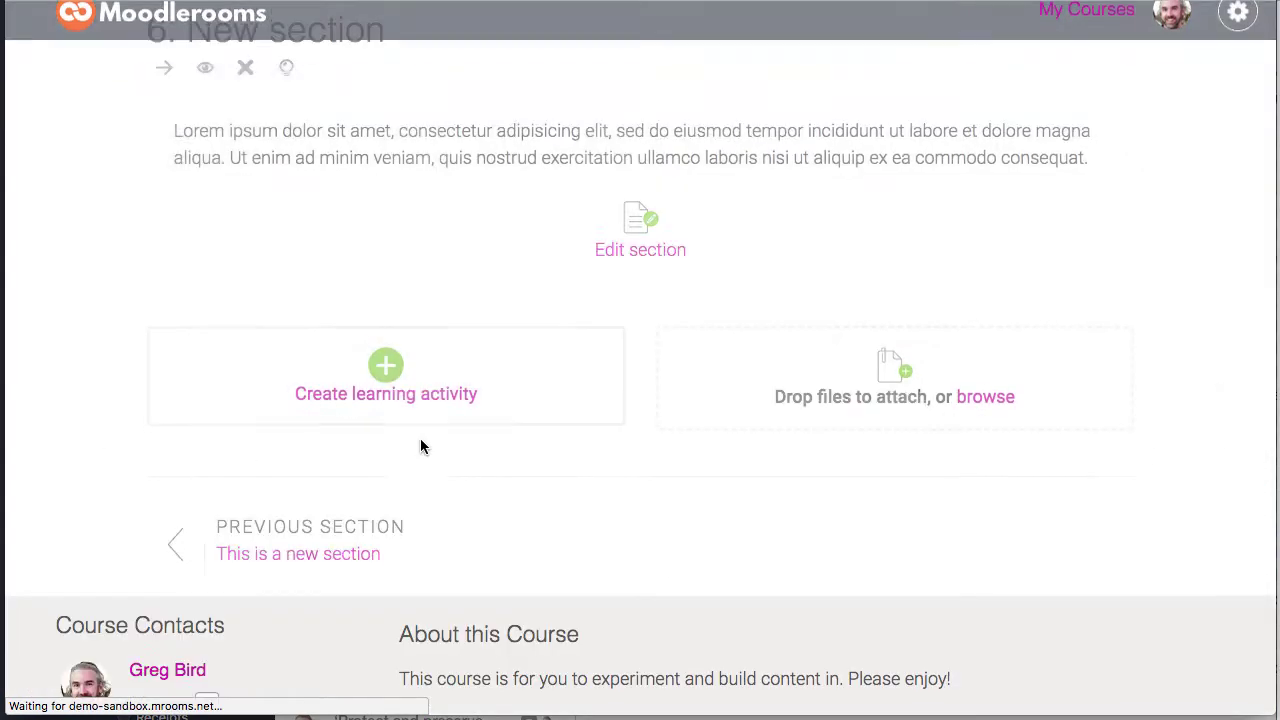
Browse the available learning activities for New section and add a Moodlerooms Forum.
scroll(420, 446, "up", 4)
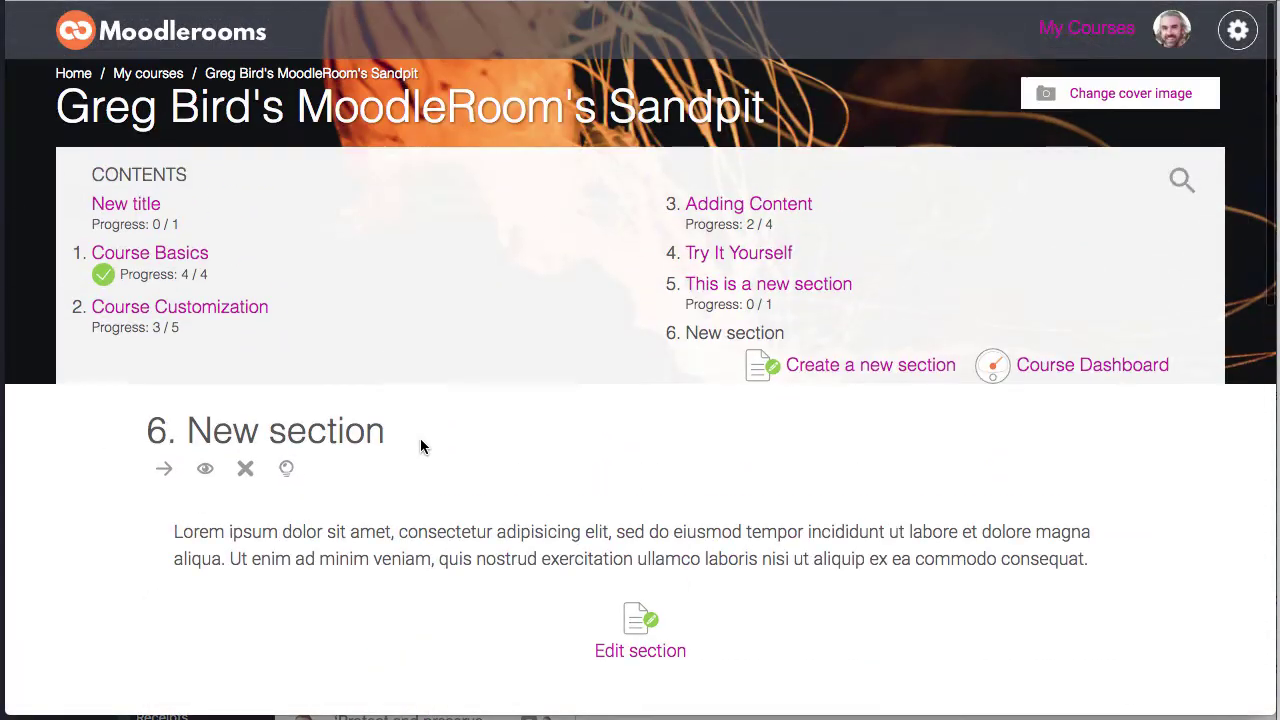
scroll(420, 446, "down", 3)
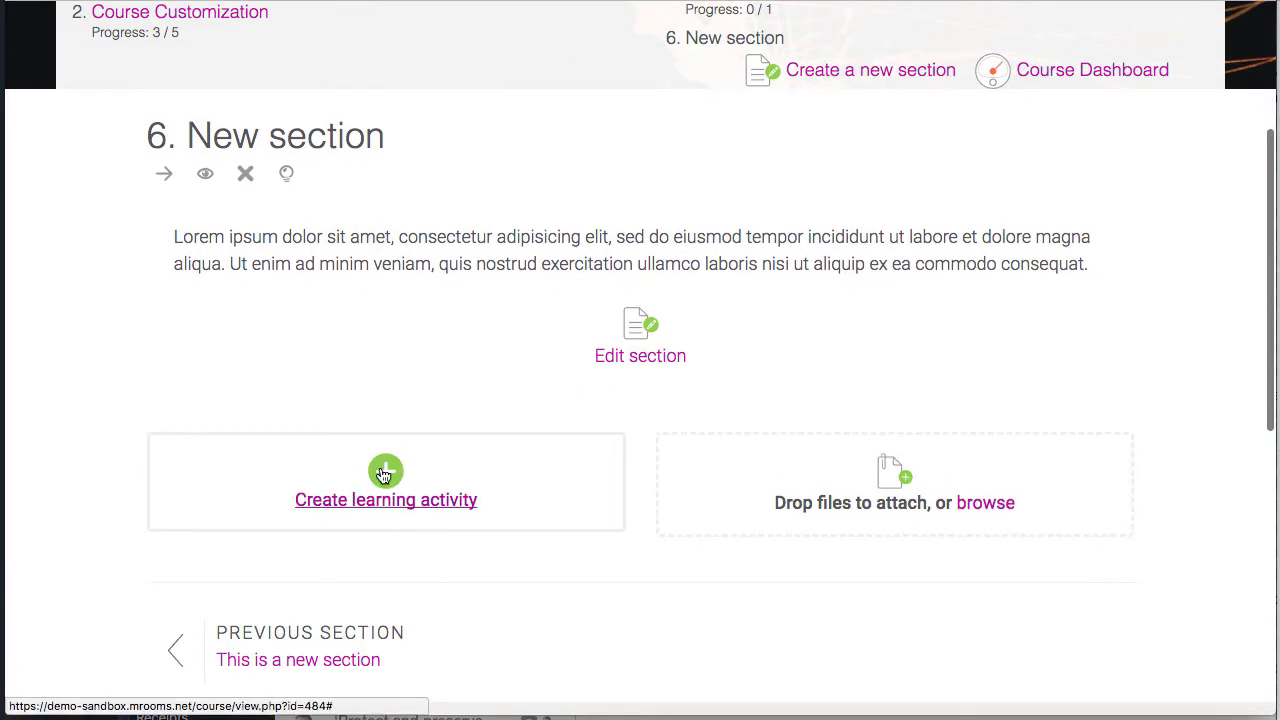
left_click(388, 472)
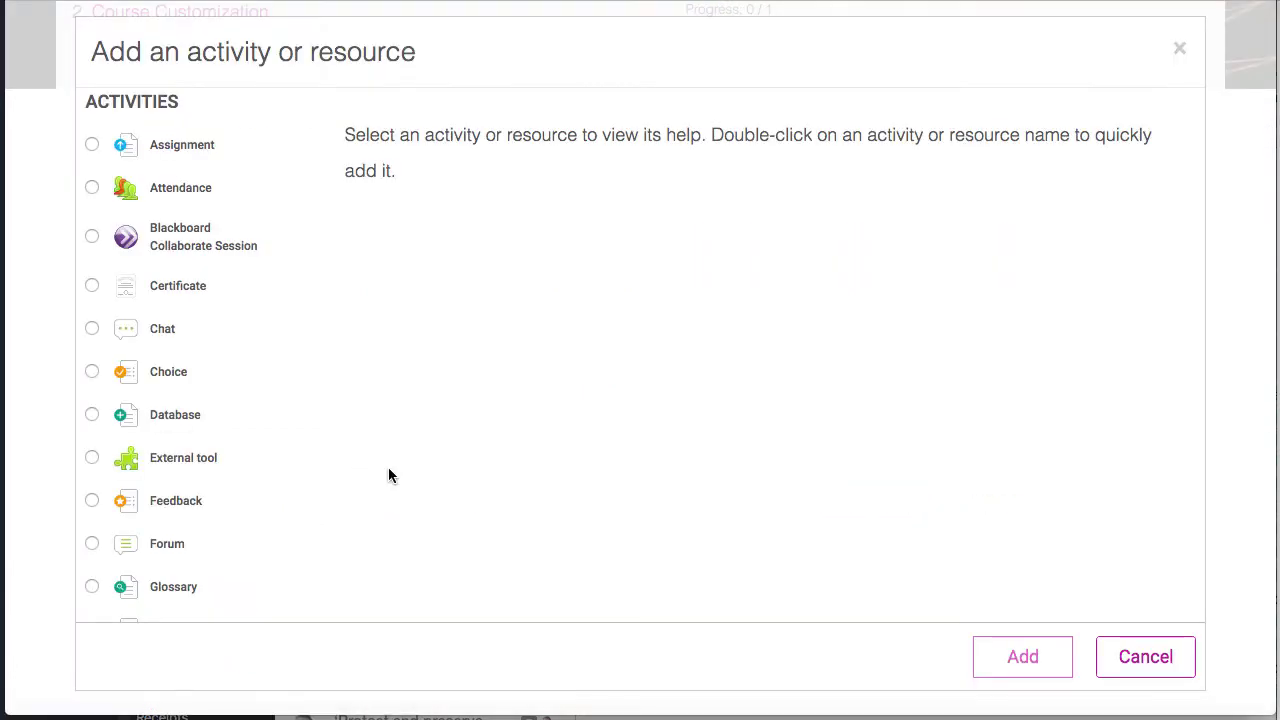
scroll(388, 475, "down", 3)
scroll(239, 355, "down", 2)
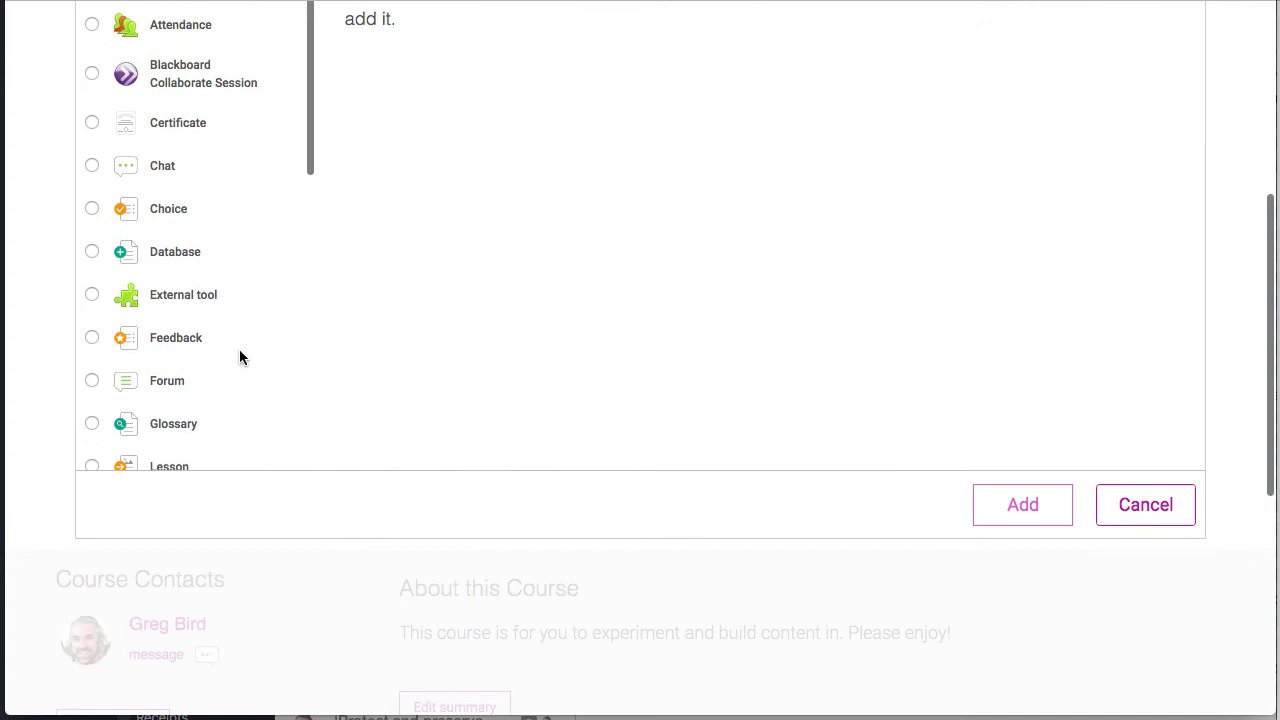
scroll(237, 355, "down", 2)
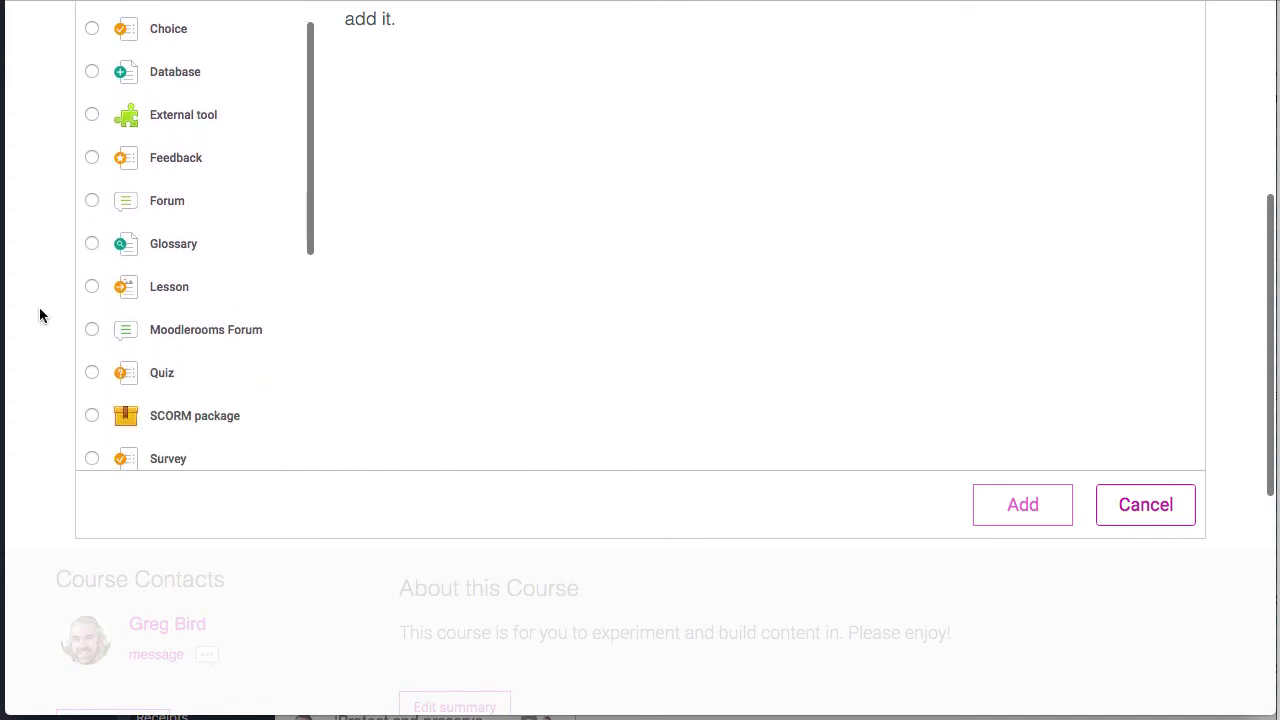
left_click(90, 330)
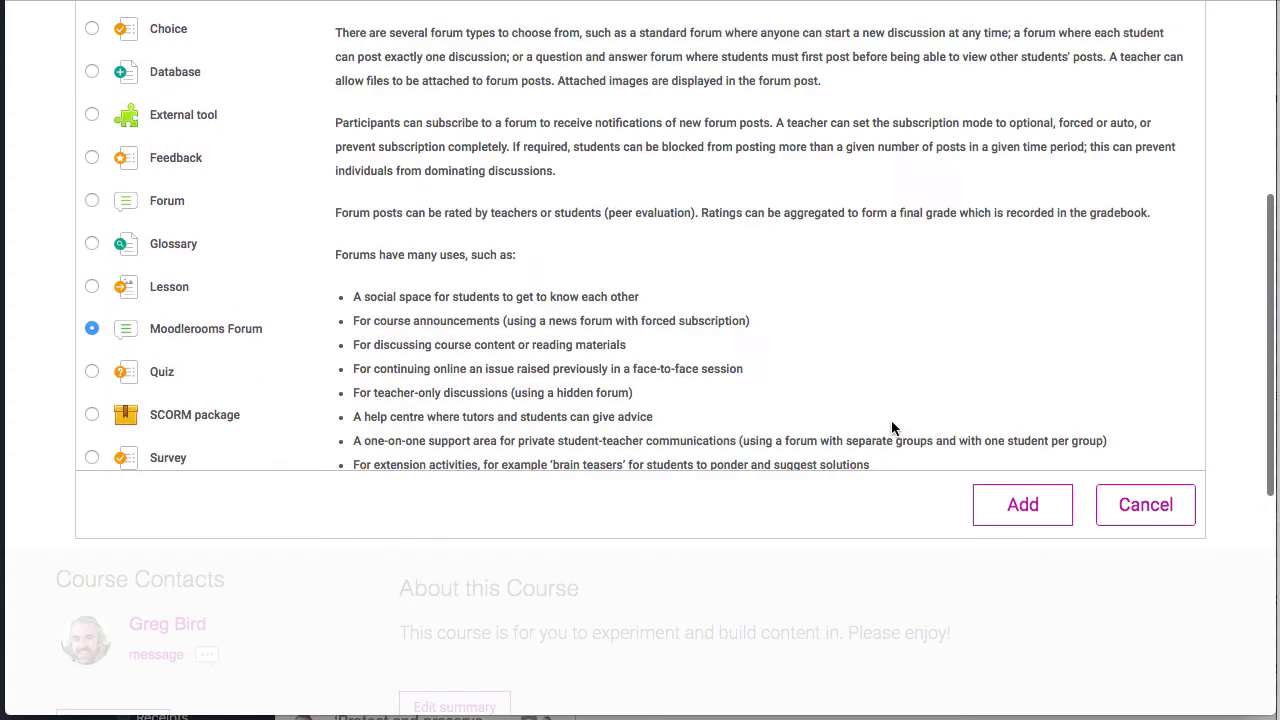
left_click(1005, 516)
Name the forum "Forum", give it a Lorem ipsum description displayed on the course page, and save it, returning to the course.
left_click(303, 266)
type("Forum")
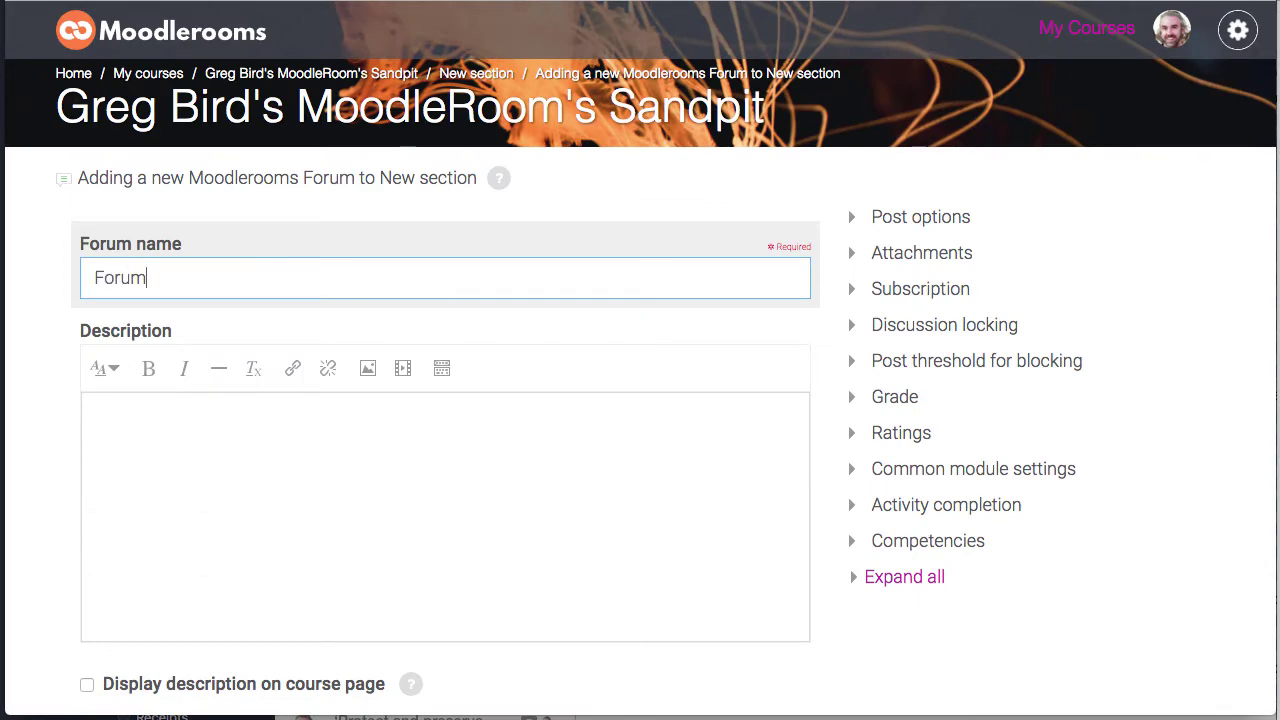
left_click(307, 463)
type("Lorem ipsum dolor sit amet, consectetur adipisicing elit, sed do eiusmod tempor incididunt ut labore et dolore magna aliqua. Ut enim ad minim veniam, quis nostrud exercitation ullamco laboris nisi ut aliquip ex ea commodo consequat.")
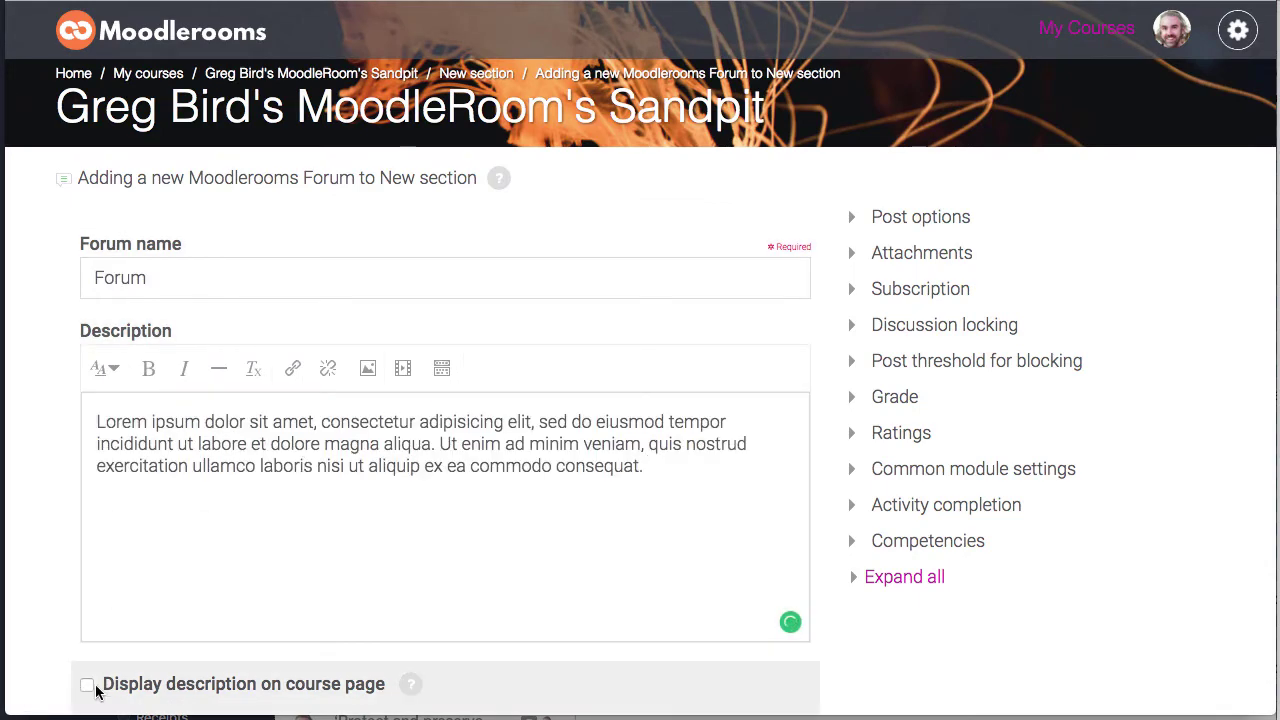
left_click(87, 685)
scroll(340, 625, "down", 6)
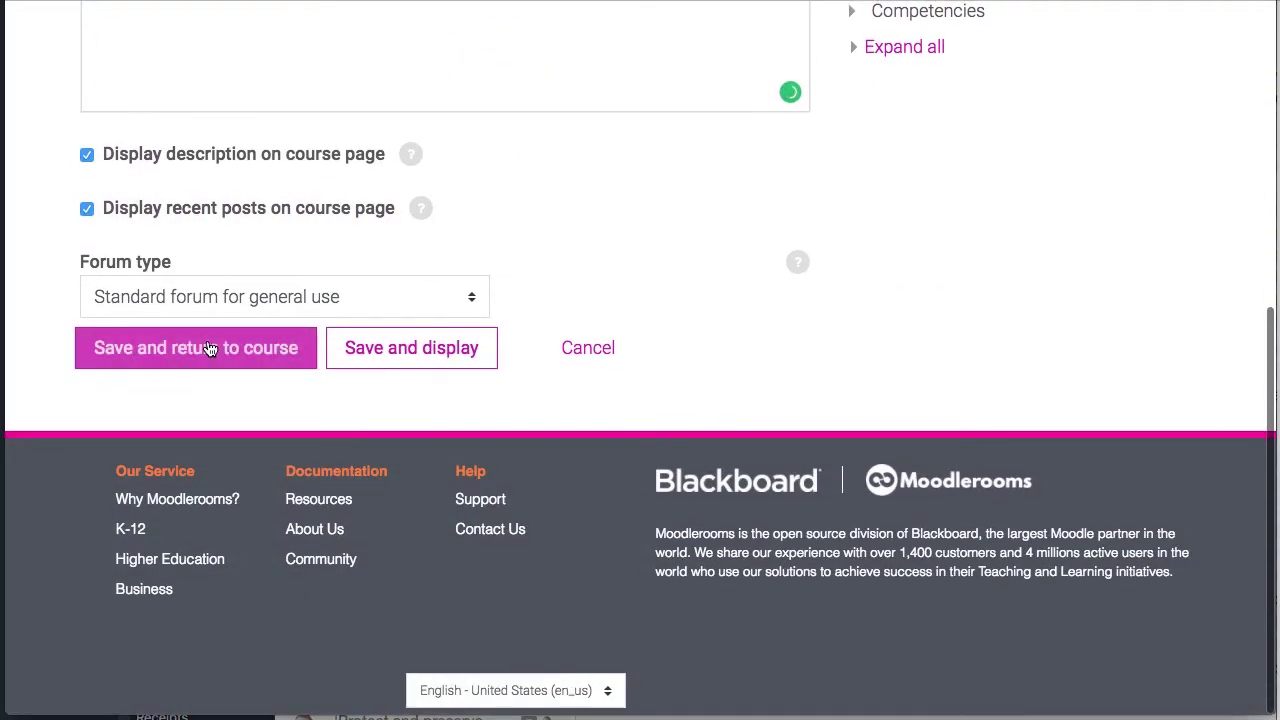
left_click(207, 349)
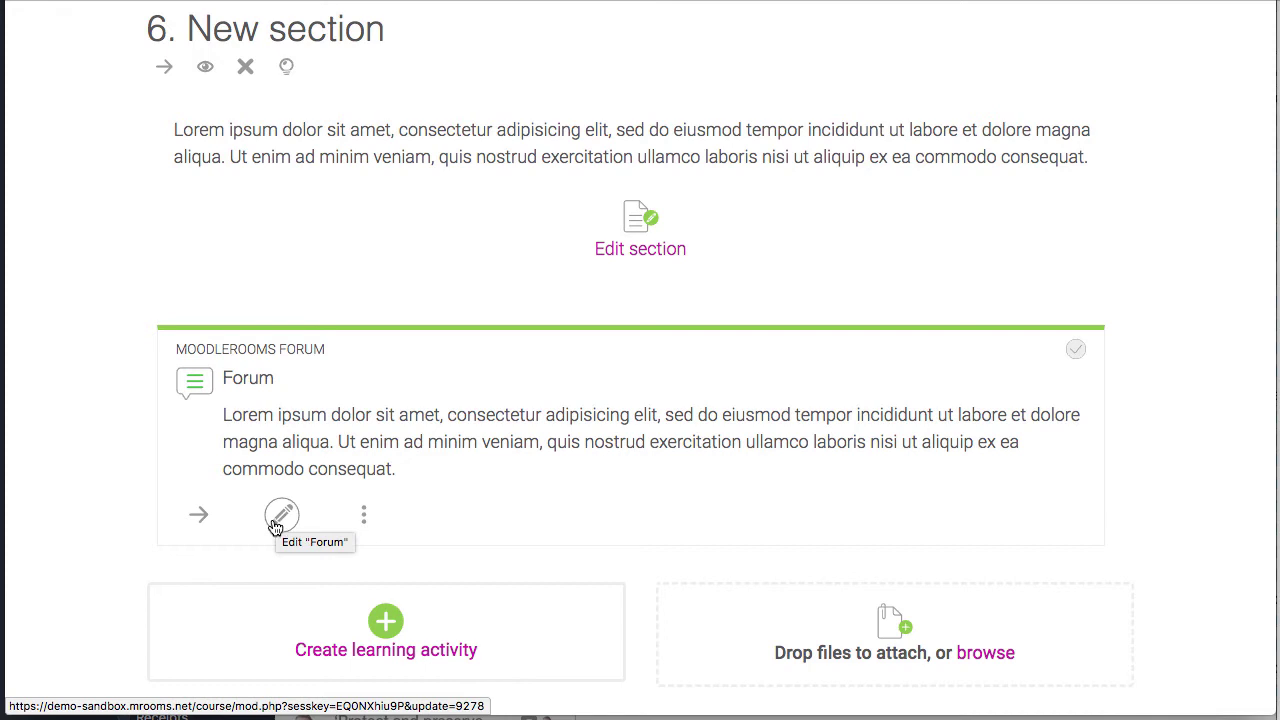
Check the additional actions available for the Forum activity in New section.
left_click(362, 516)
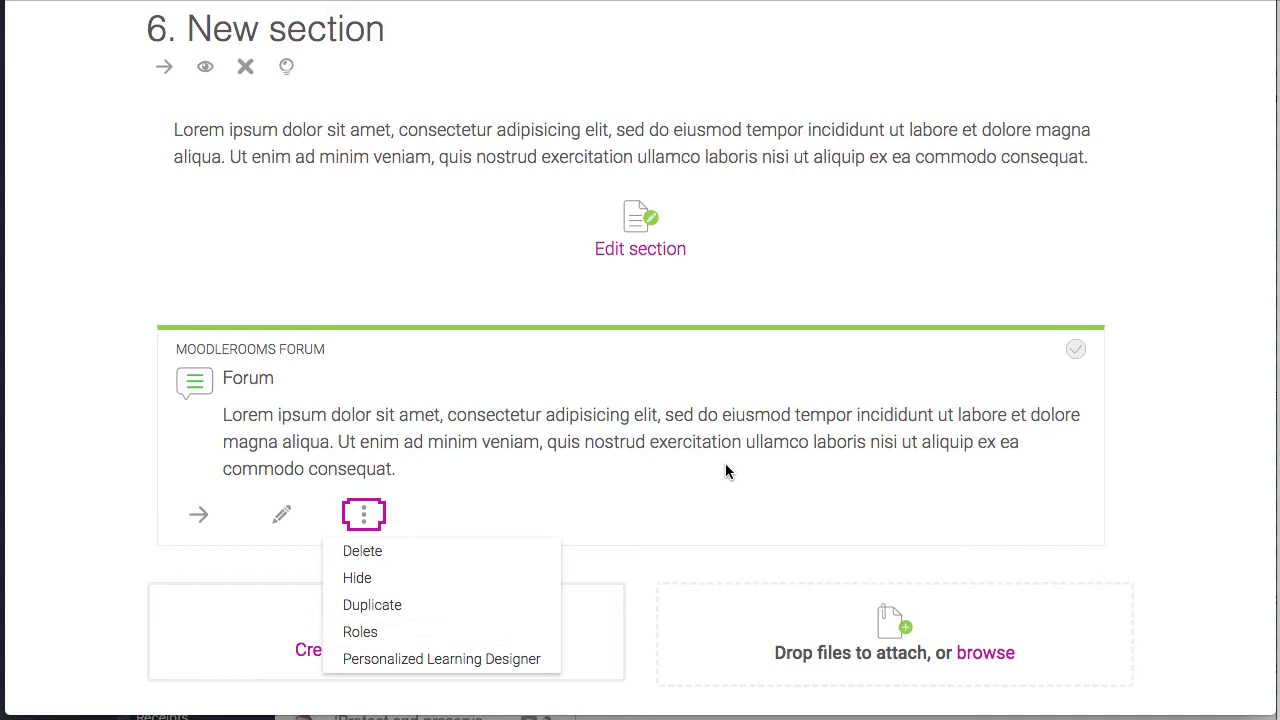
left_click(694, 443)
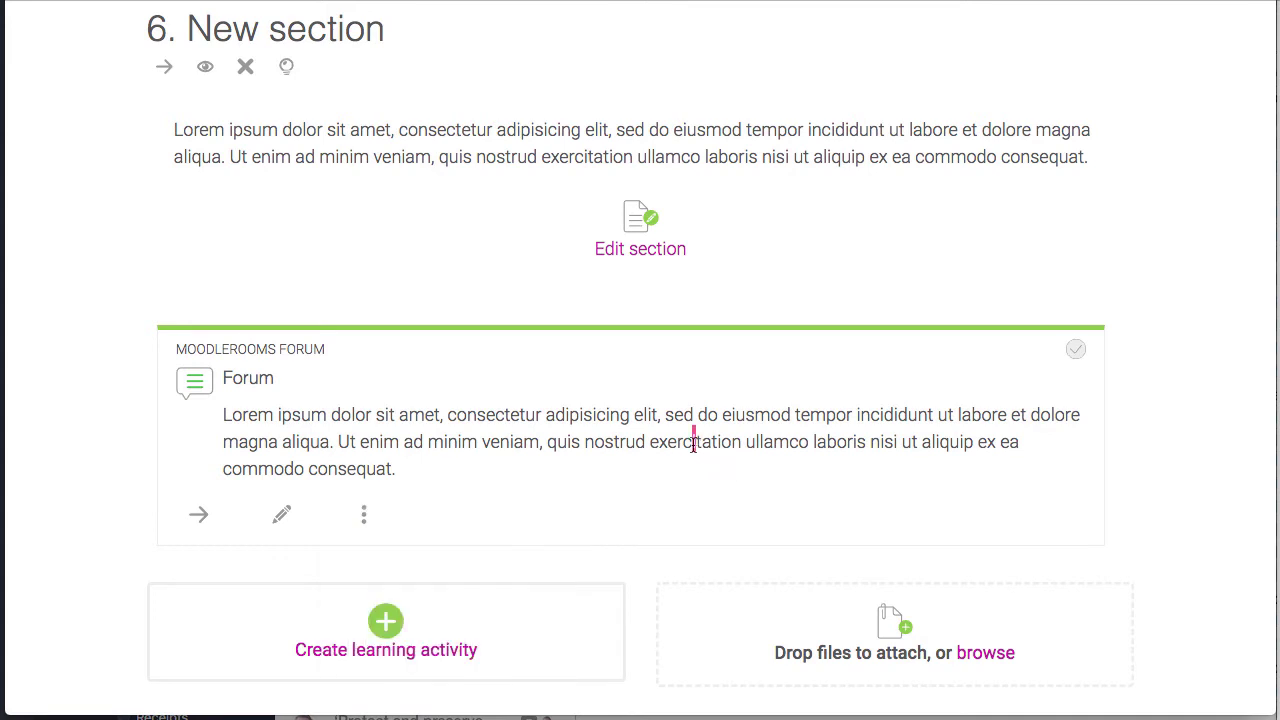
Move the Forum from New section to the Adding Content section, placing it directly before Most common activities.
left_click(192, 520)
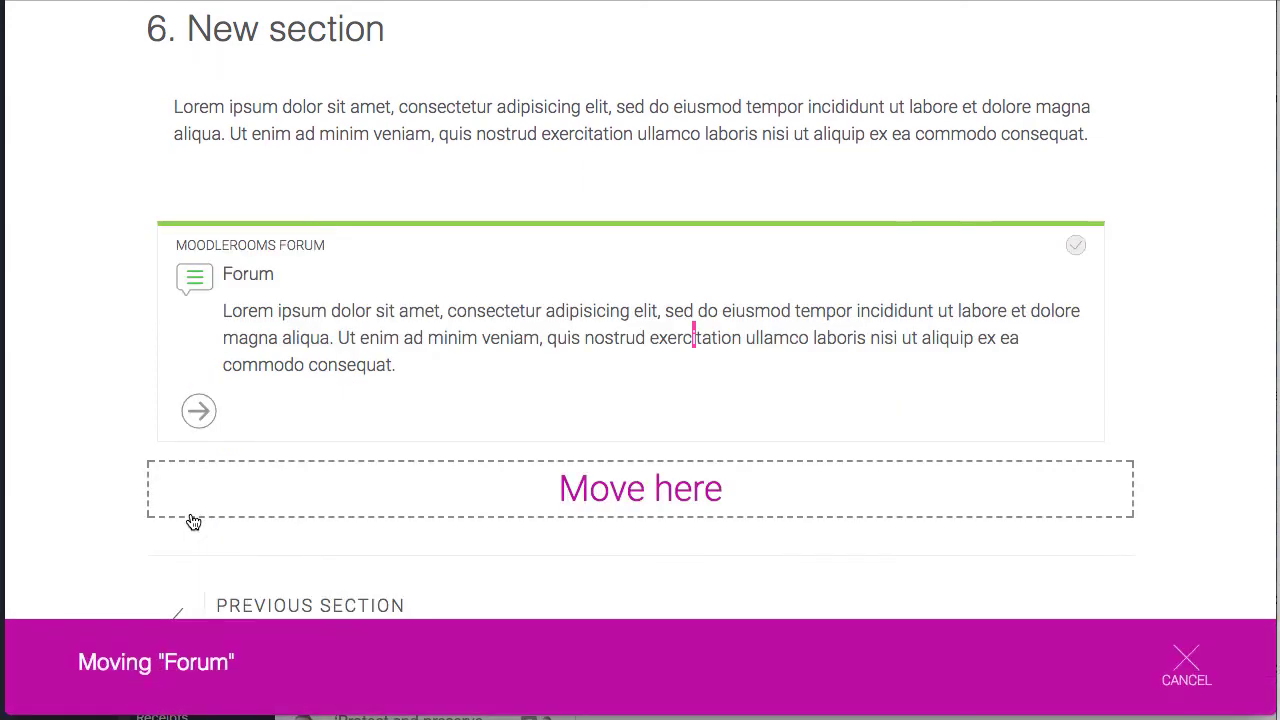
scroll(414, 428, "up", 5)
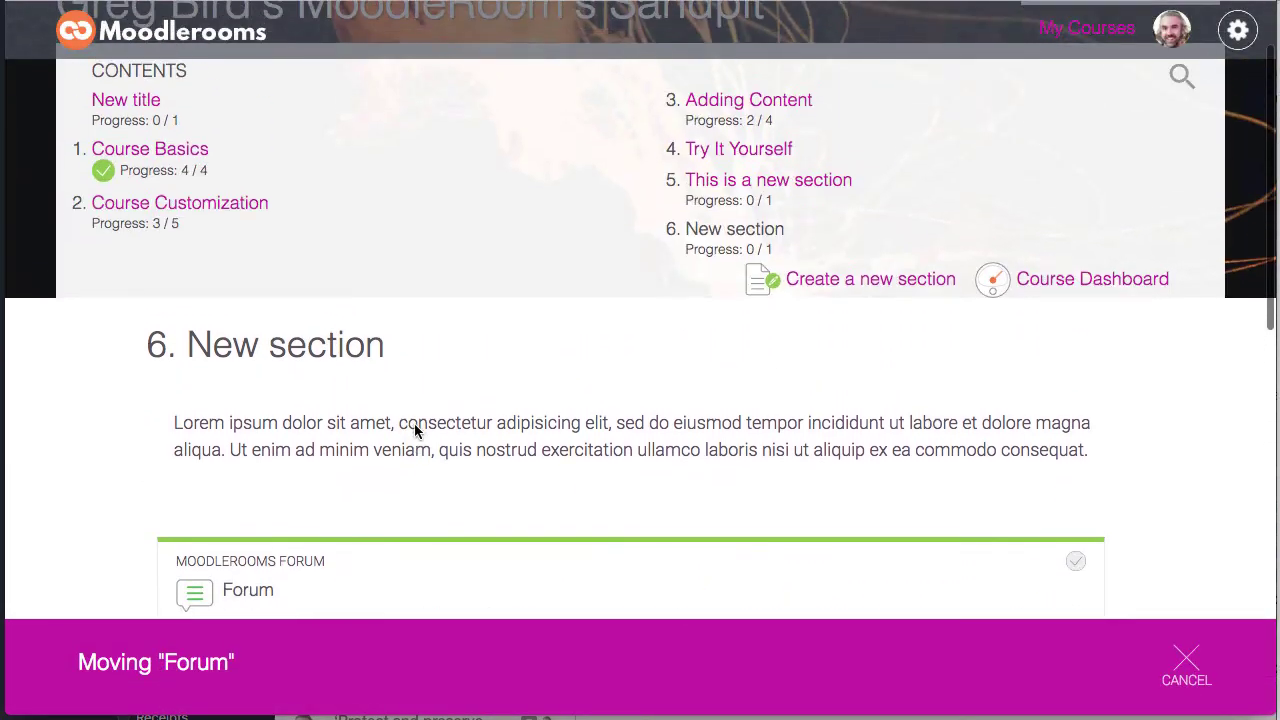
scroll(414, 431, "up", 2)
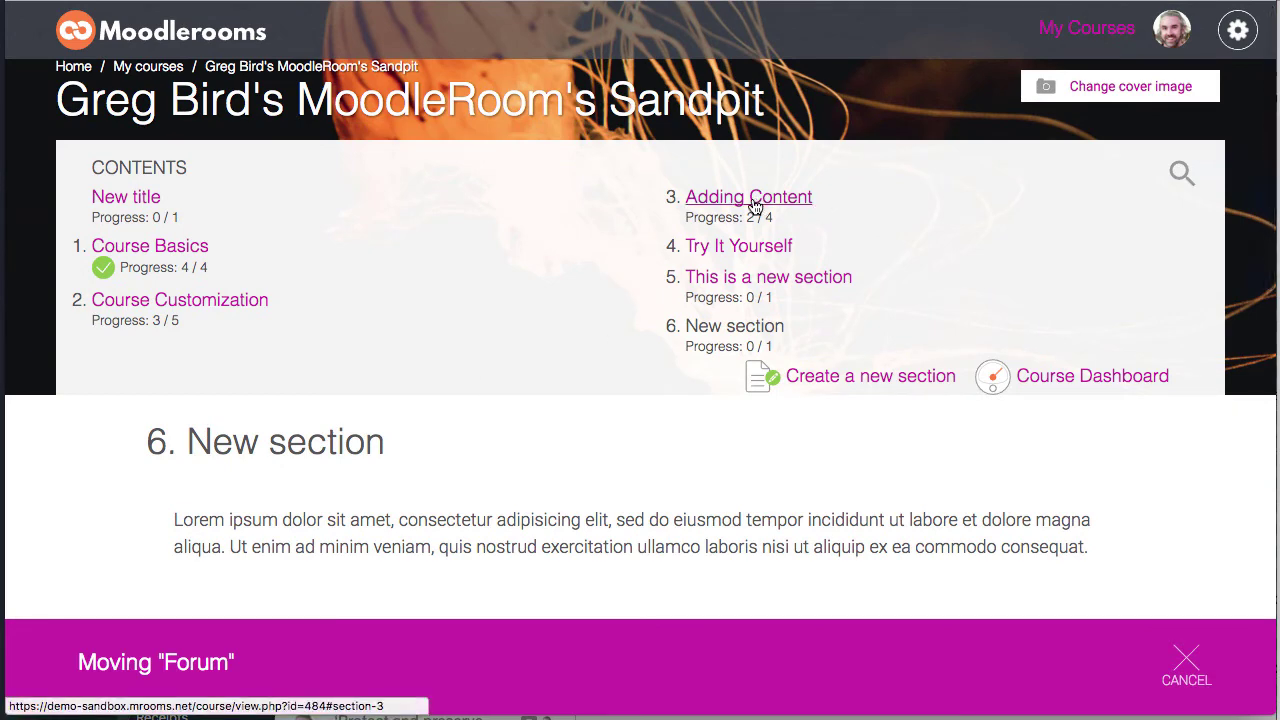
left_click(815, 200)
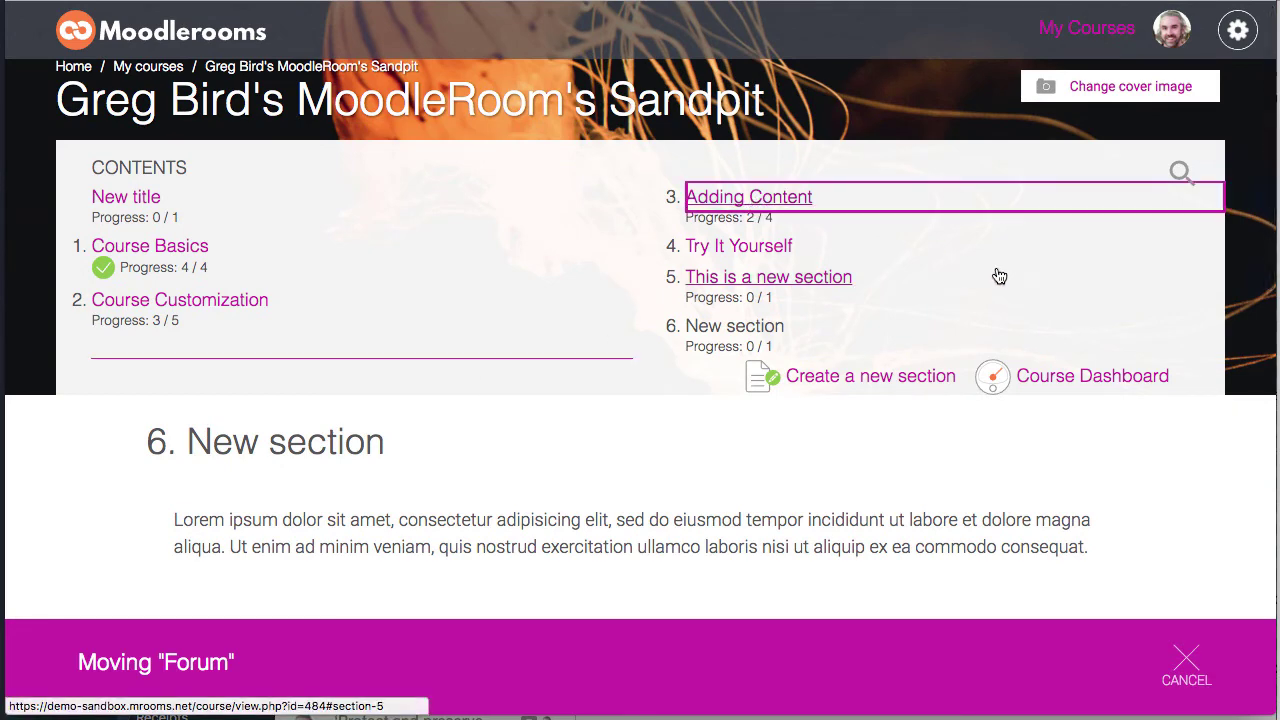
scroll(709, 440, "down", 3)
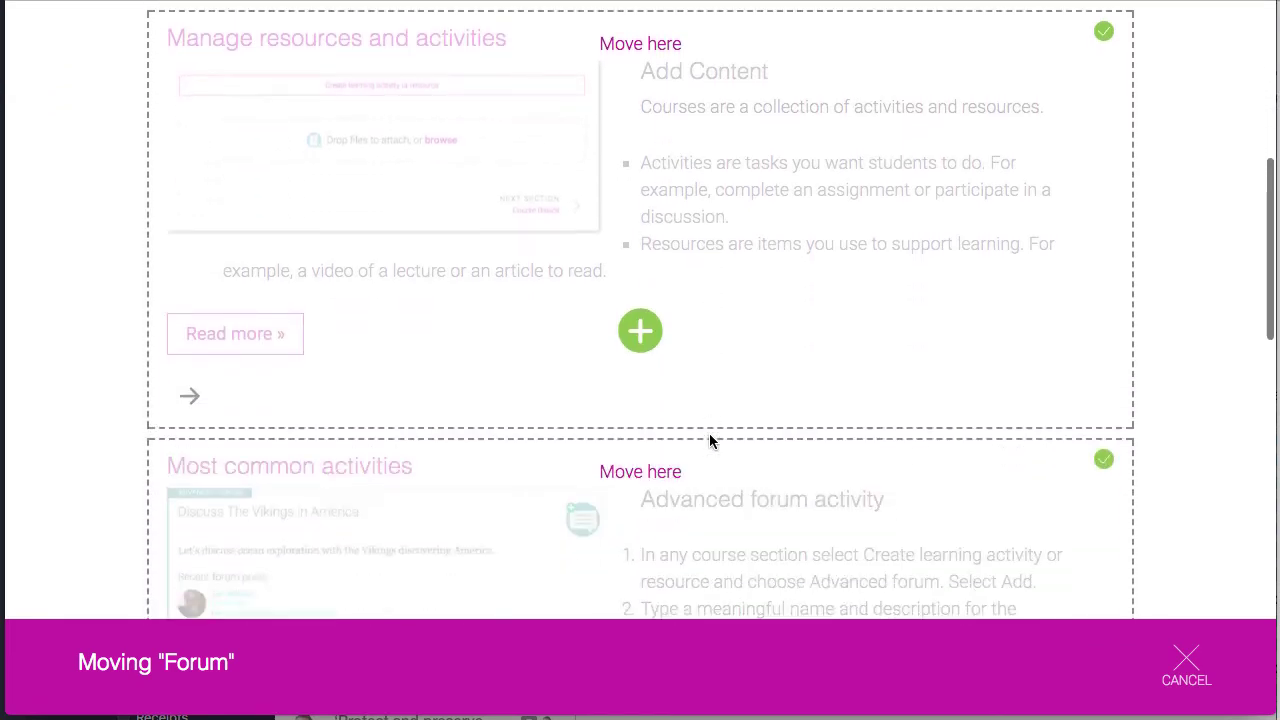
scroll(709, 441, "up", 2)
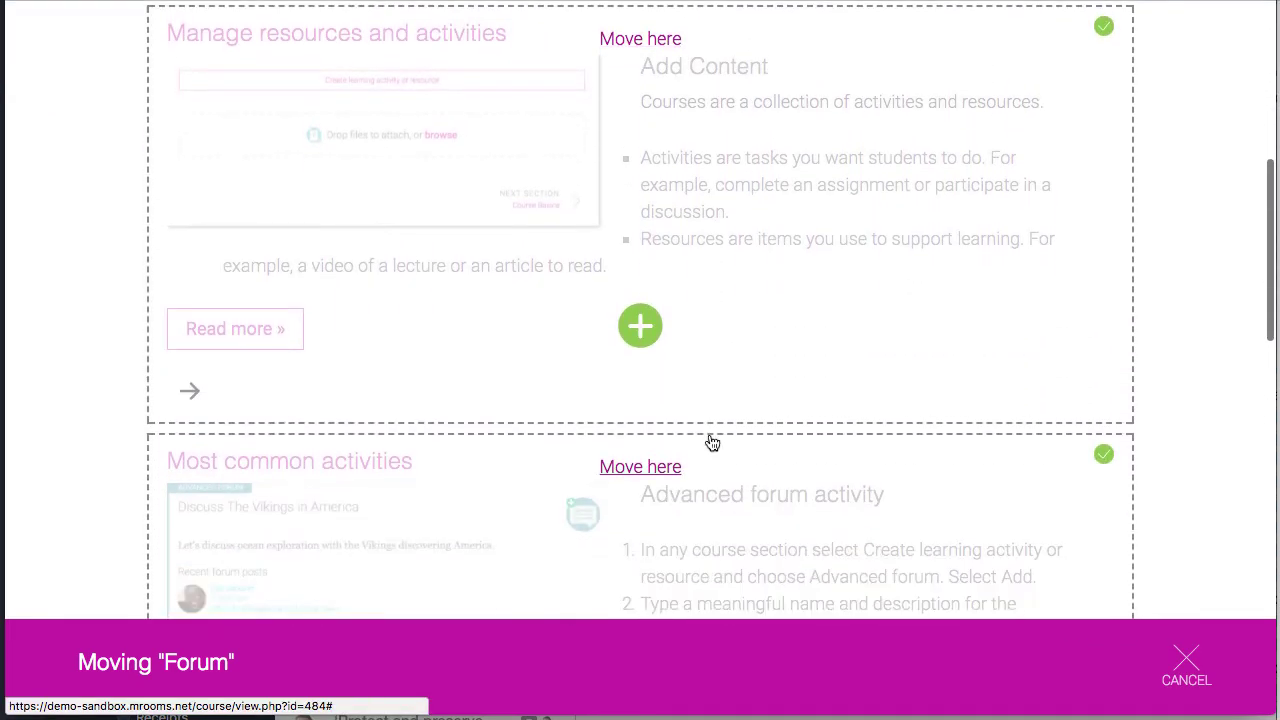
left_click(639, 467)
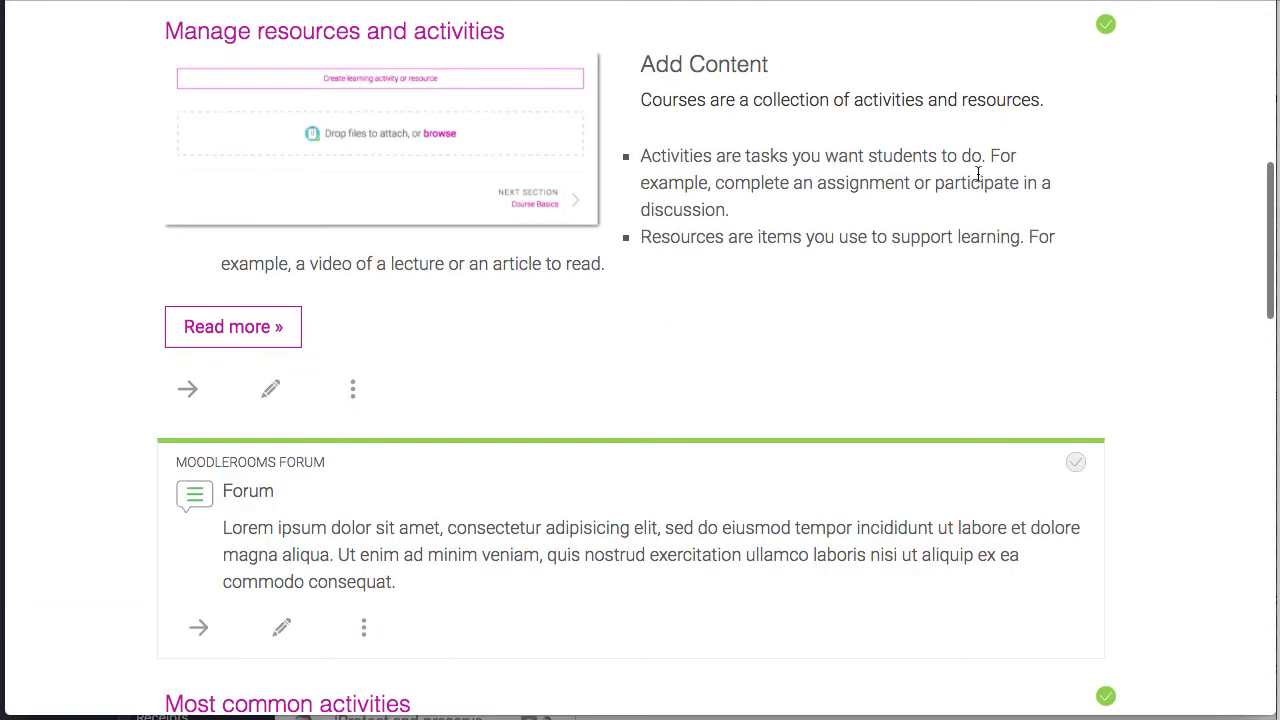
scroll(818, 366, "down", 3)
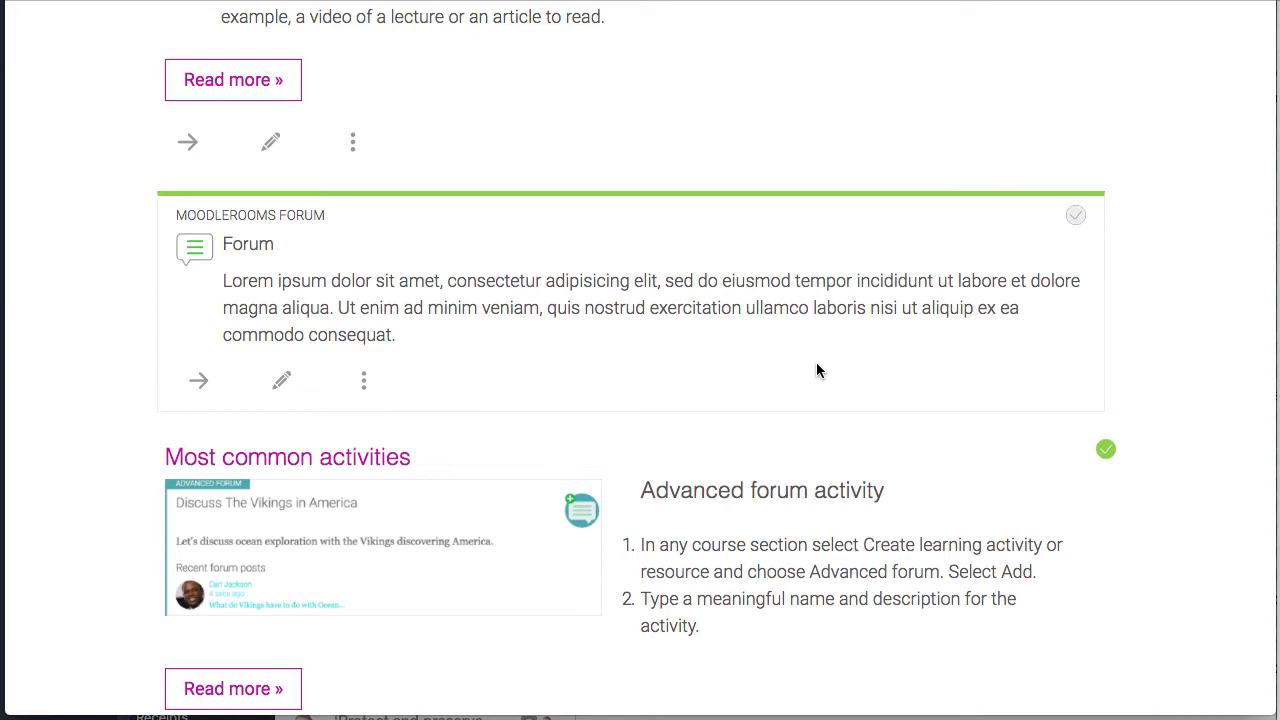
scroll(816, 371, "up", 8)
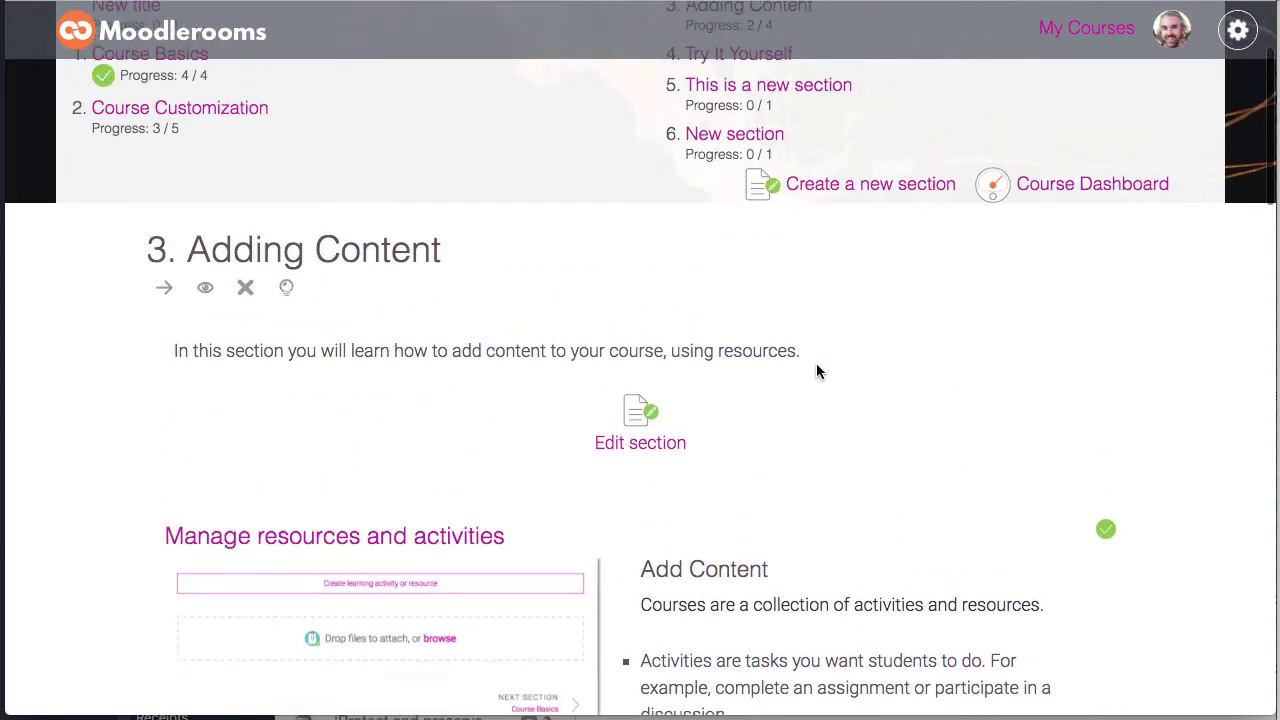
scroll(816, 371, "up", 2)
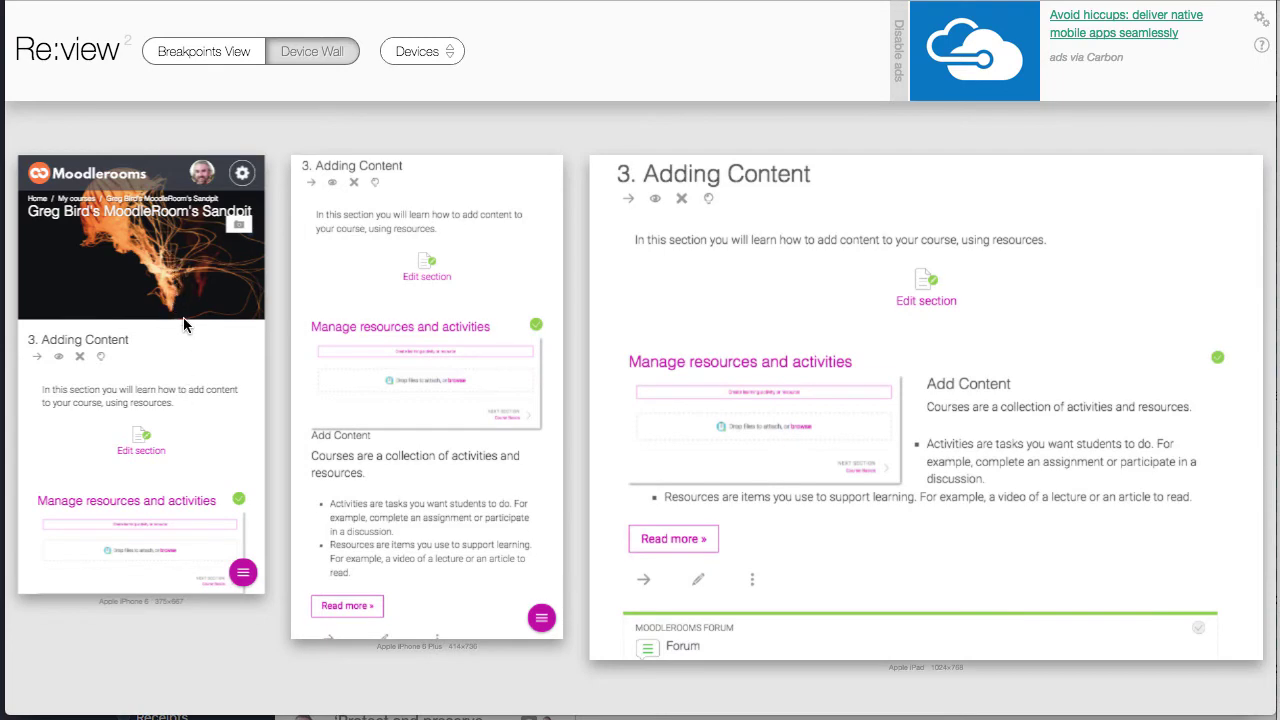
Switch to the Re:view device wall and examine the Adding Content page in the iPhone 6, iPhone 6 Plus and iPad previews.
scroll(184, 332, "down", 3)
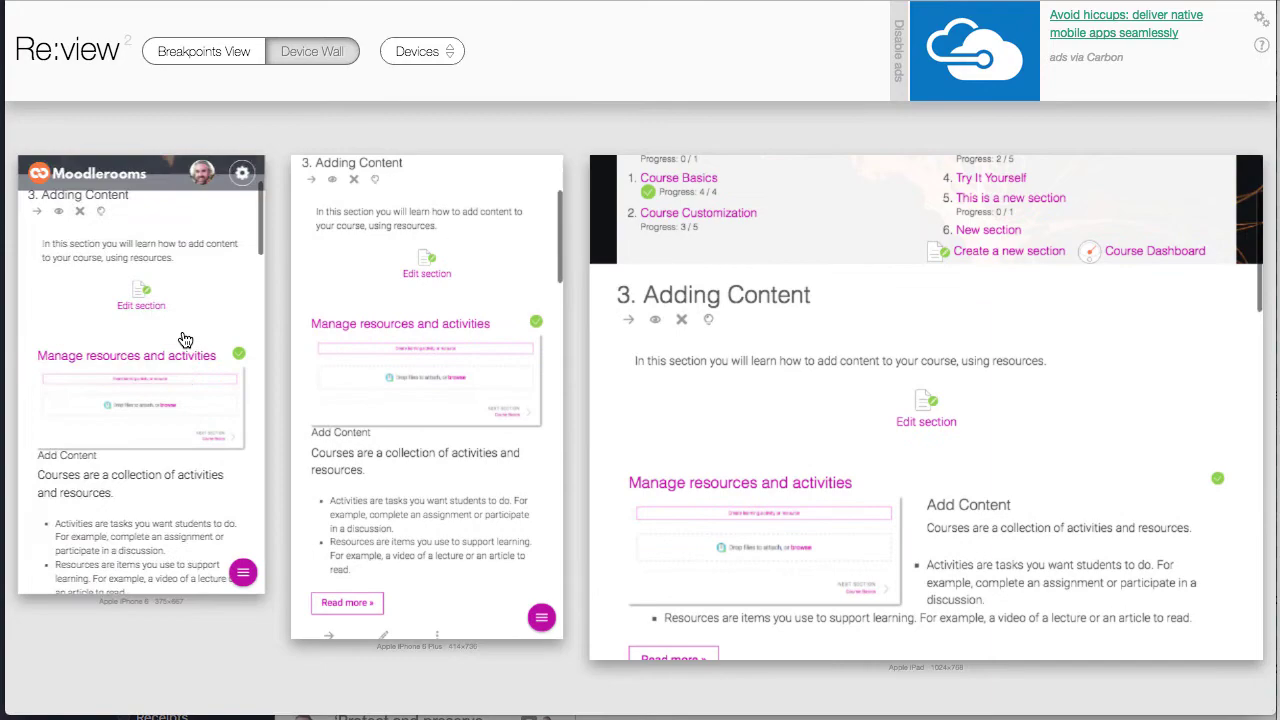
scroll(184, 340, "down", 10)
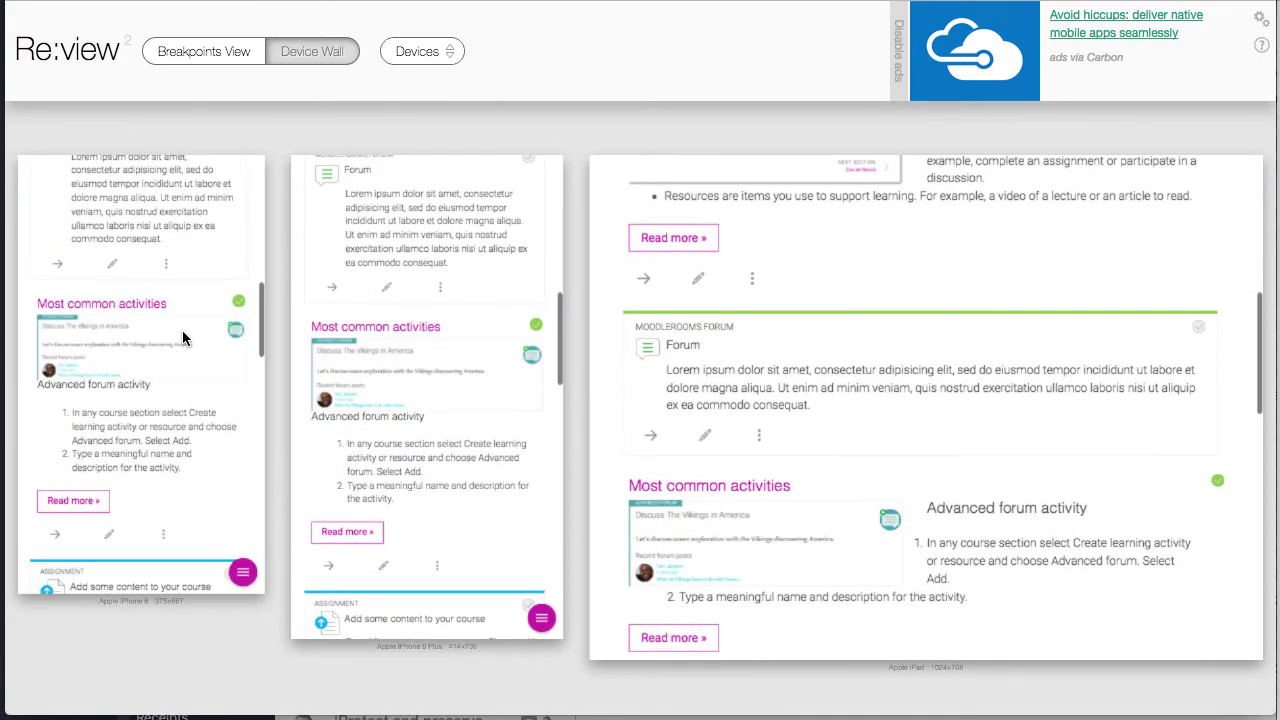
scroll(183, 338, "down", 2)
scroll(183, 338, "up", 8)
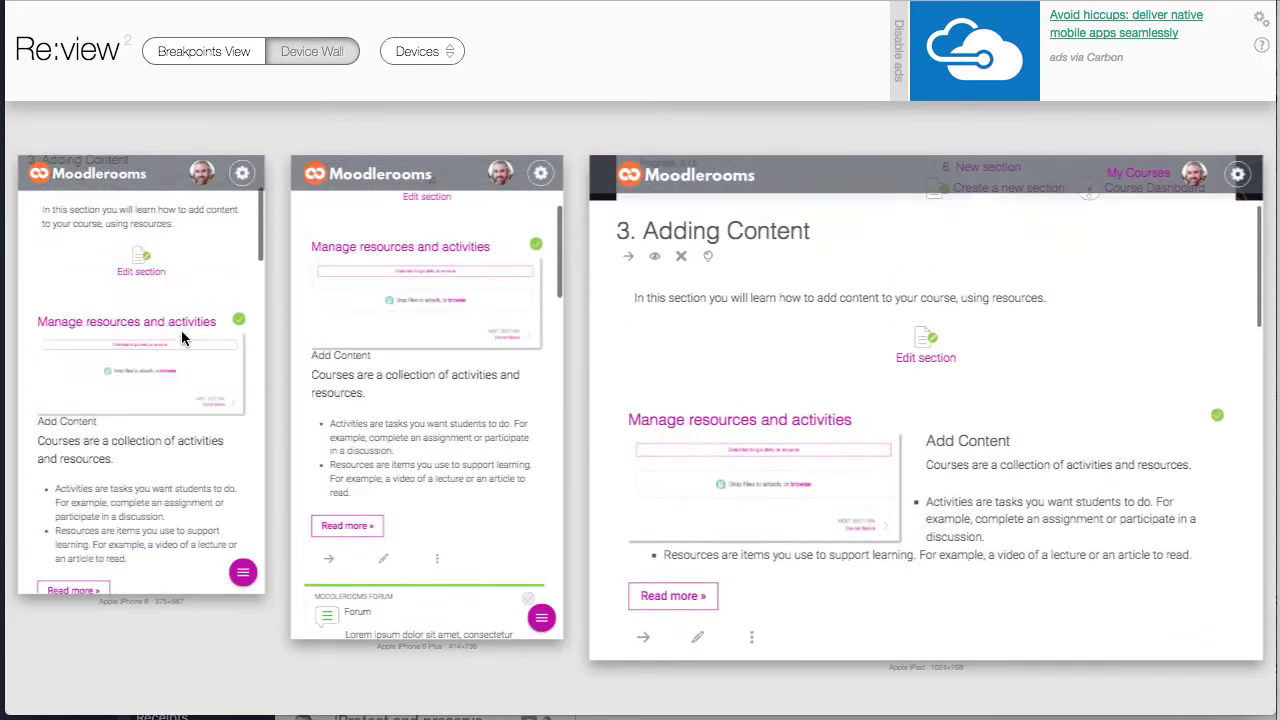
scroll(182, 336, "up", 4)
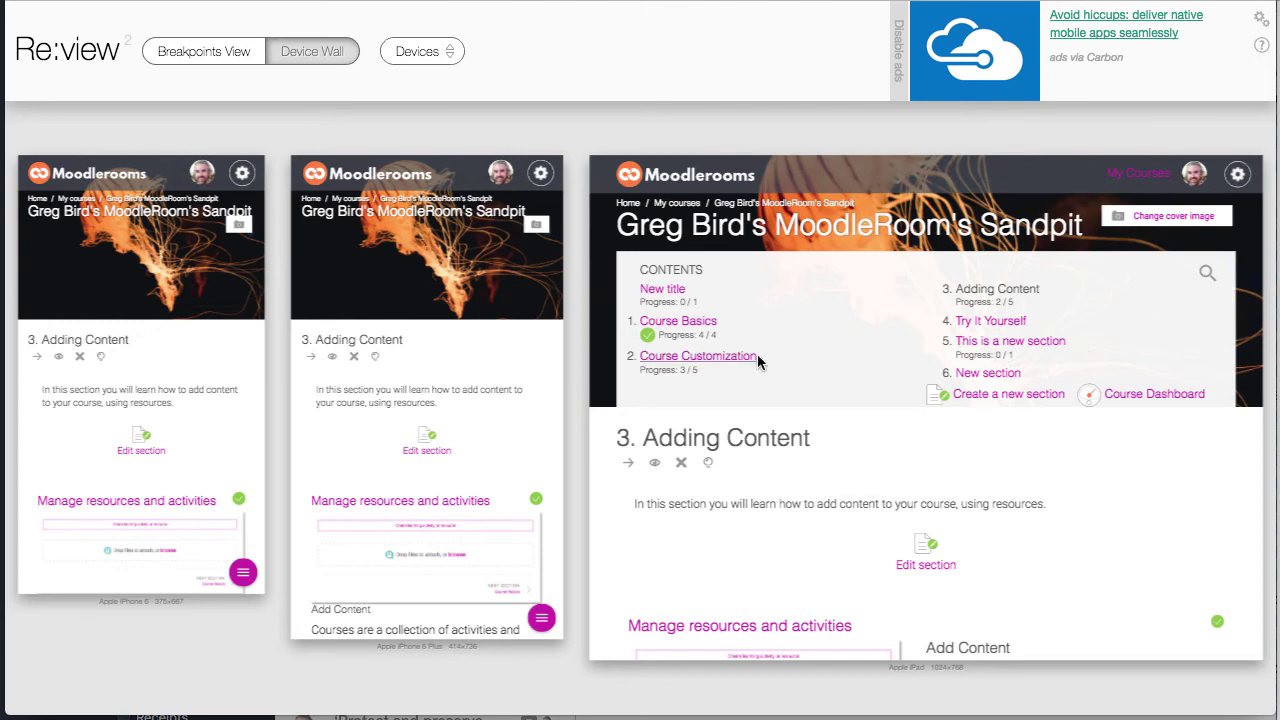
Display and close the mobile course contents in the iPhone 6 preview, examining its section links.
left_click(243, 573)
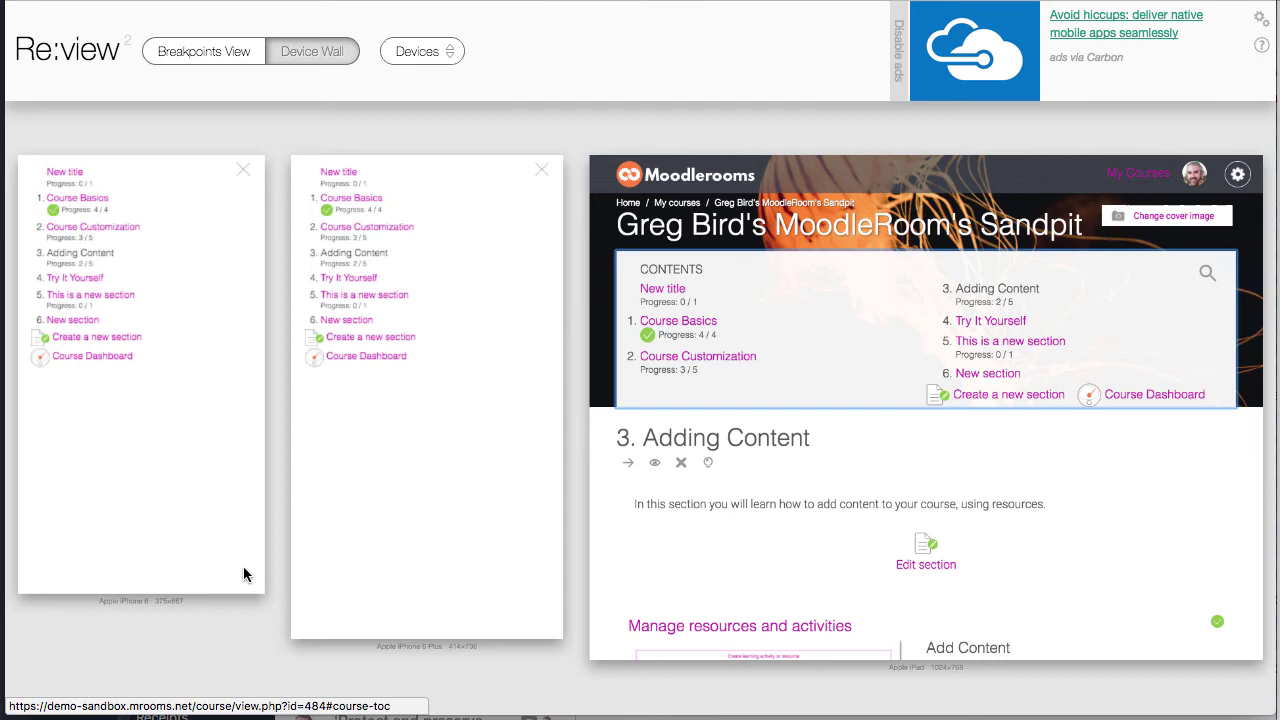
left_click(242, 171)
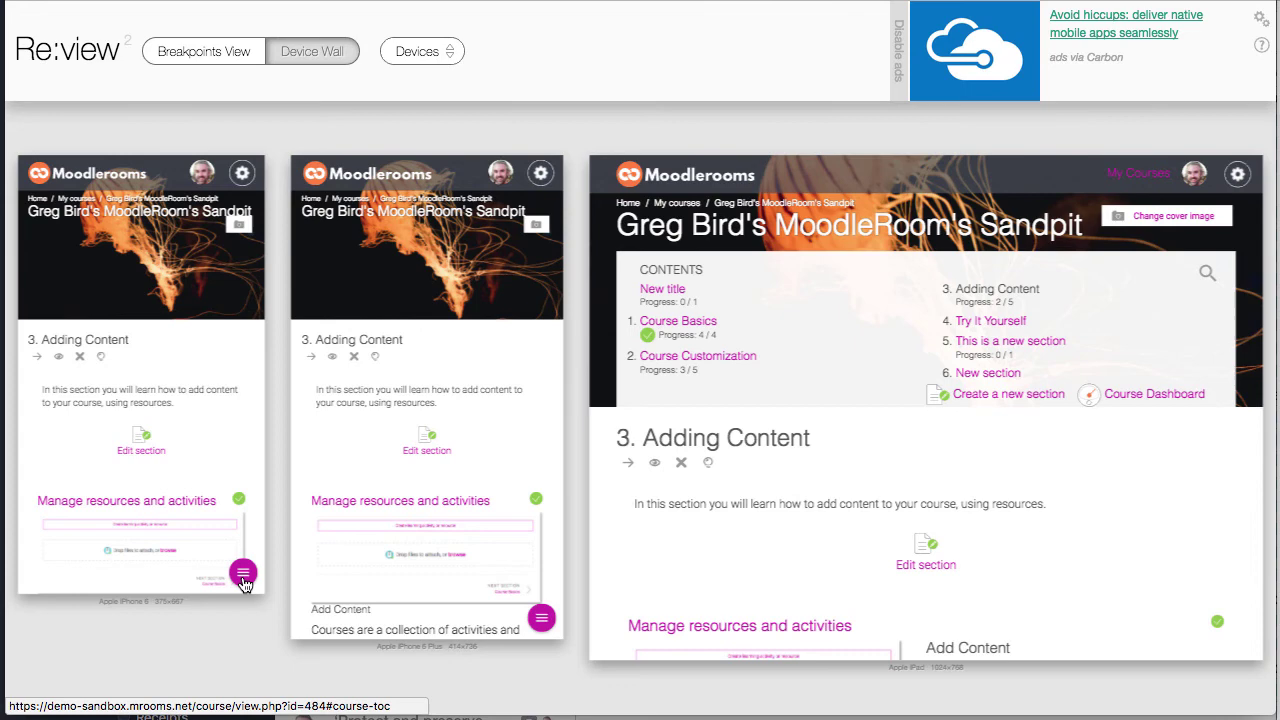
left_click(243, 574)
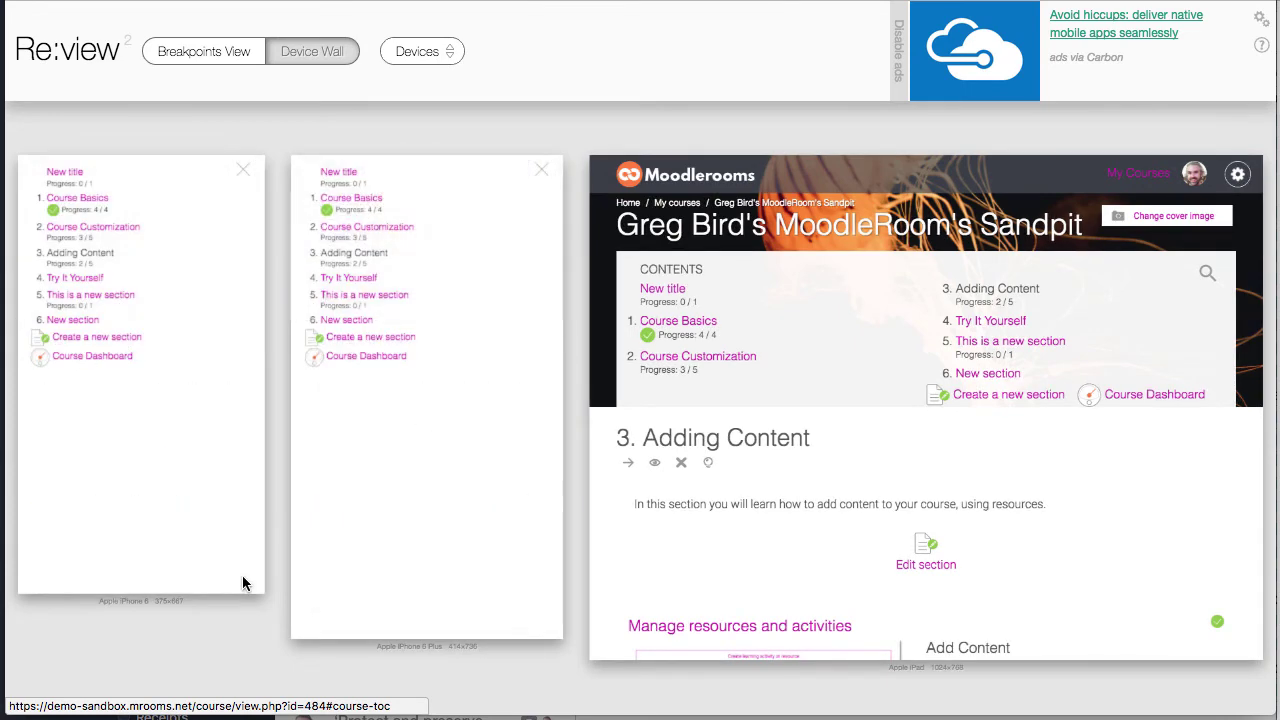
left_click(242, 169)
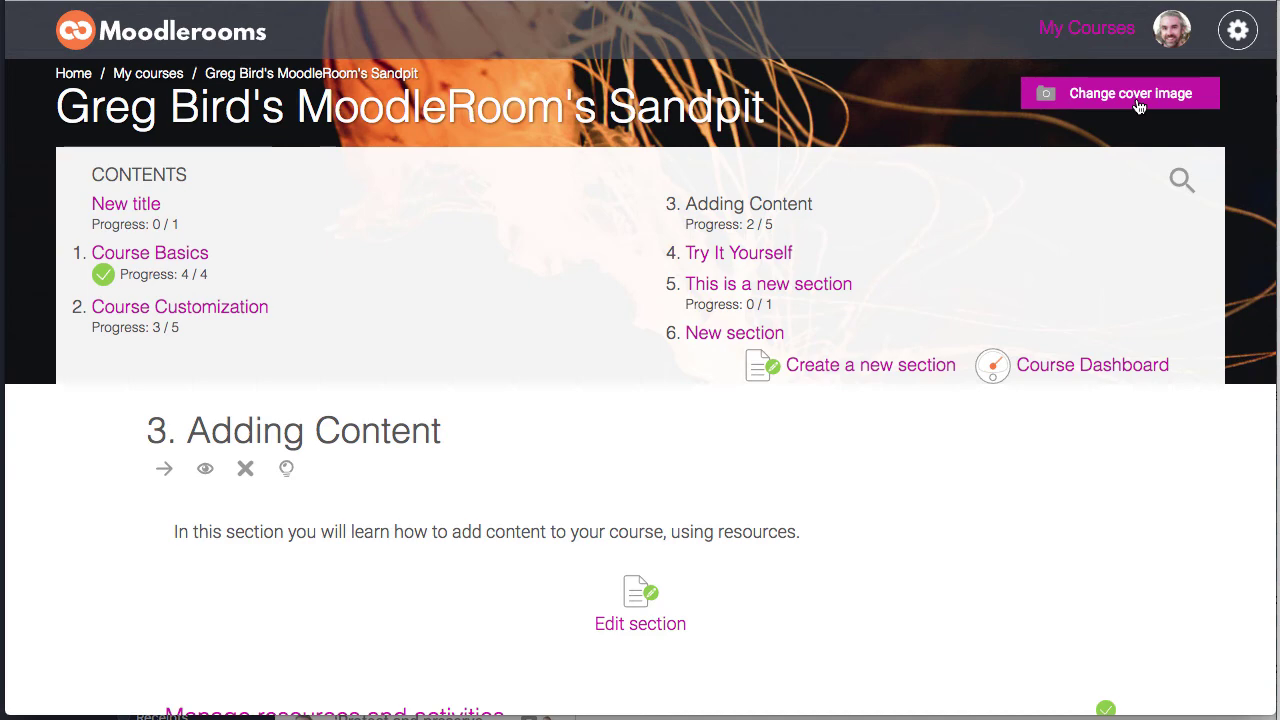
Back in Moodlerooms, replace the course cover image with the Downloads JPEG ending in 91559 and save it.
left_click(1138, 100)
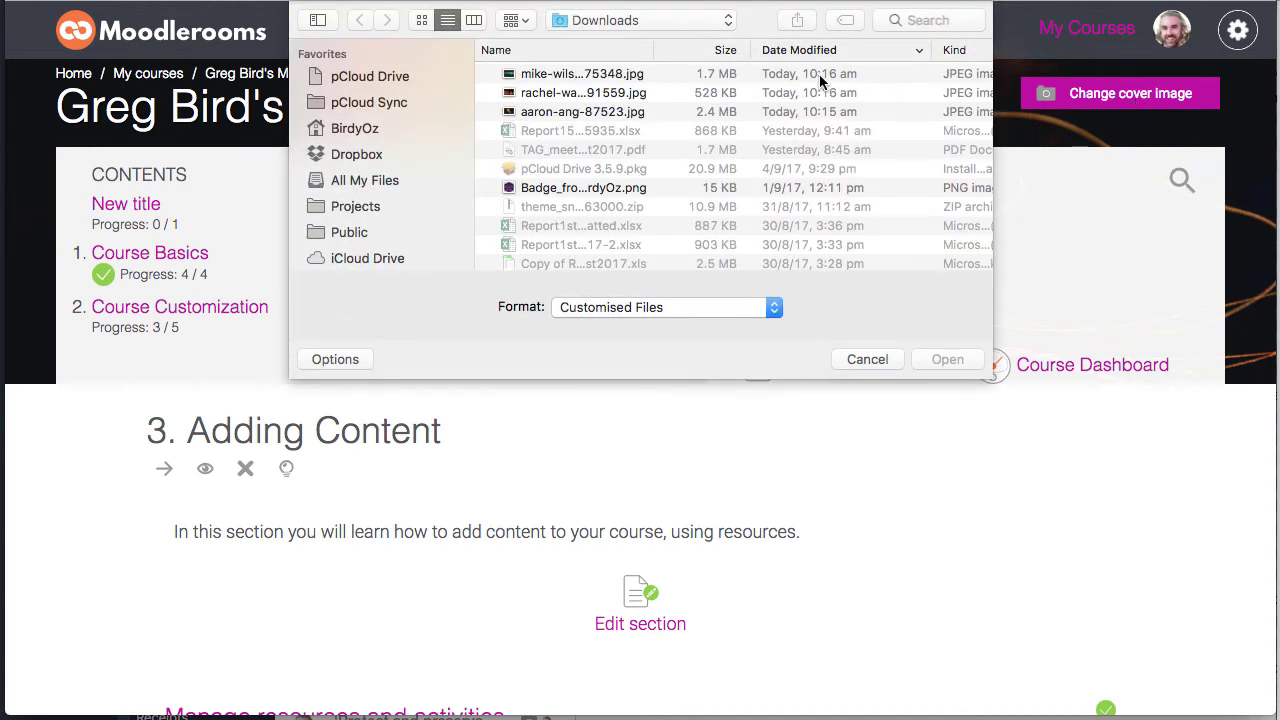
left_click(602, 95)
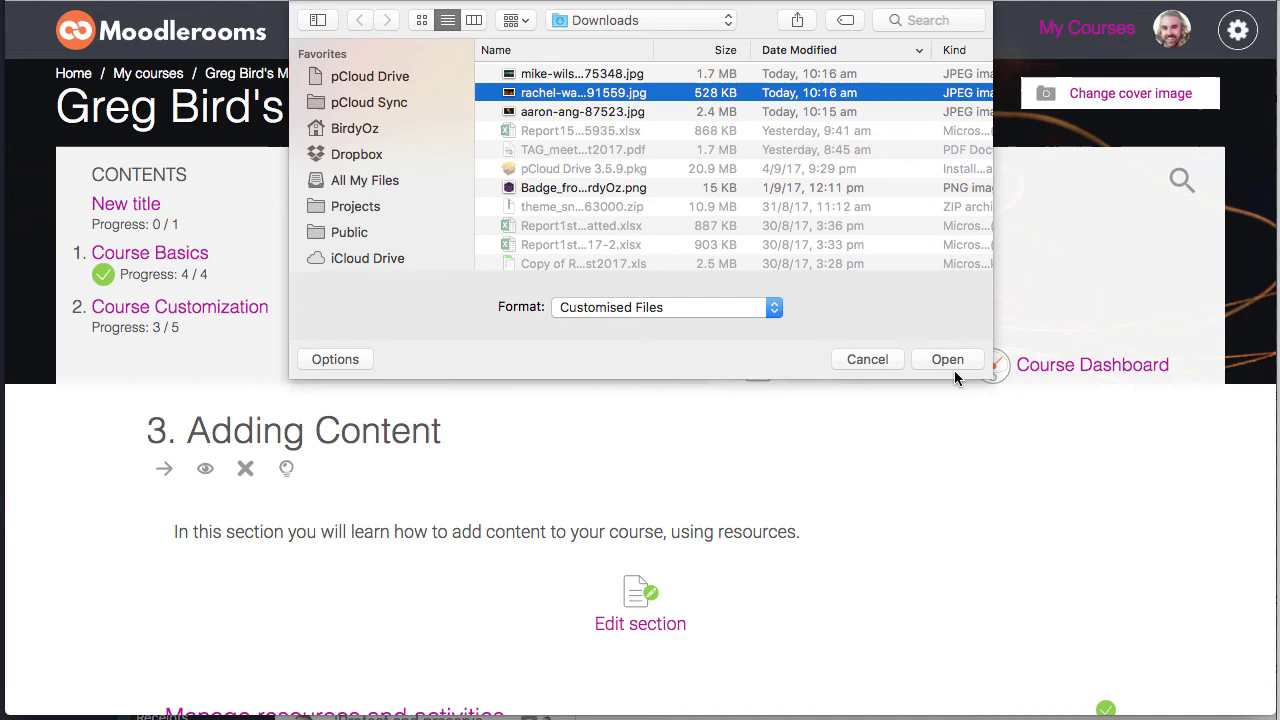
left_click(952, 362)
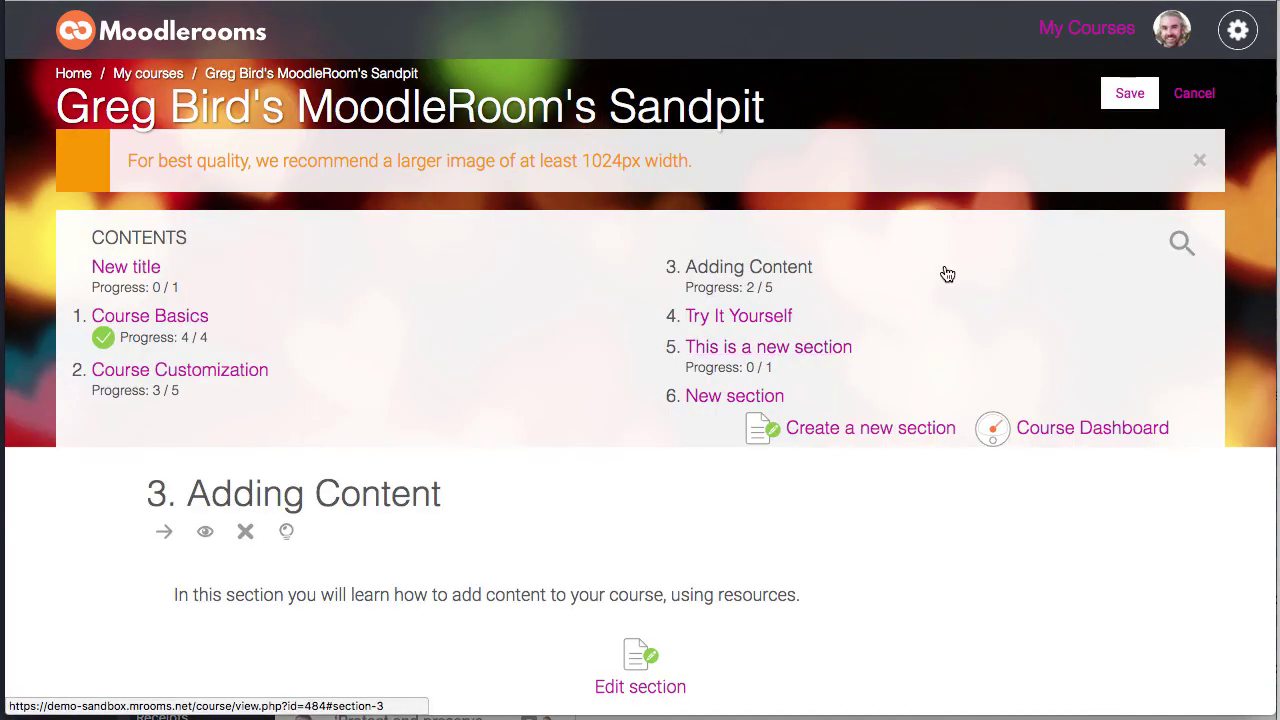
left_click(1130, 93)
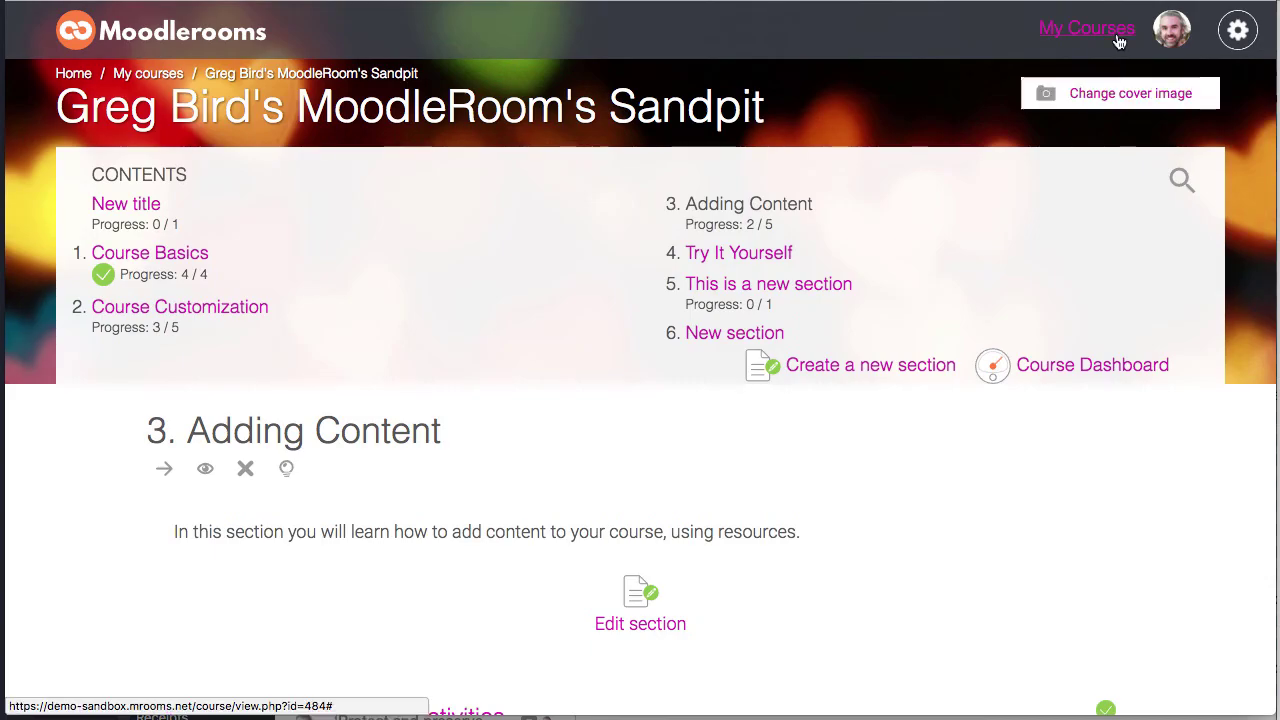
View the sandpit course's card among the user's courses, reopen the course and show its Course Dashboard.
left_click(1087, 29)
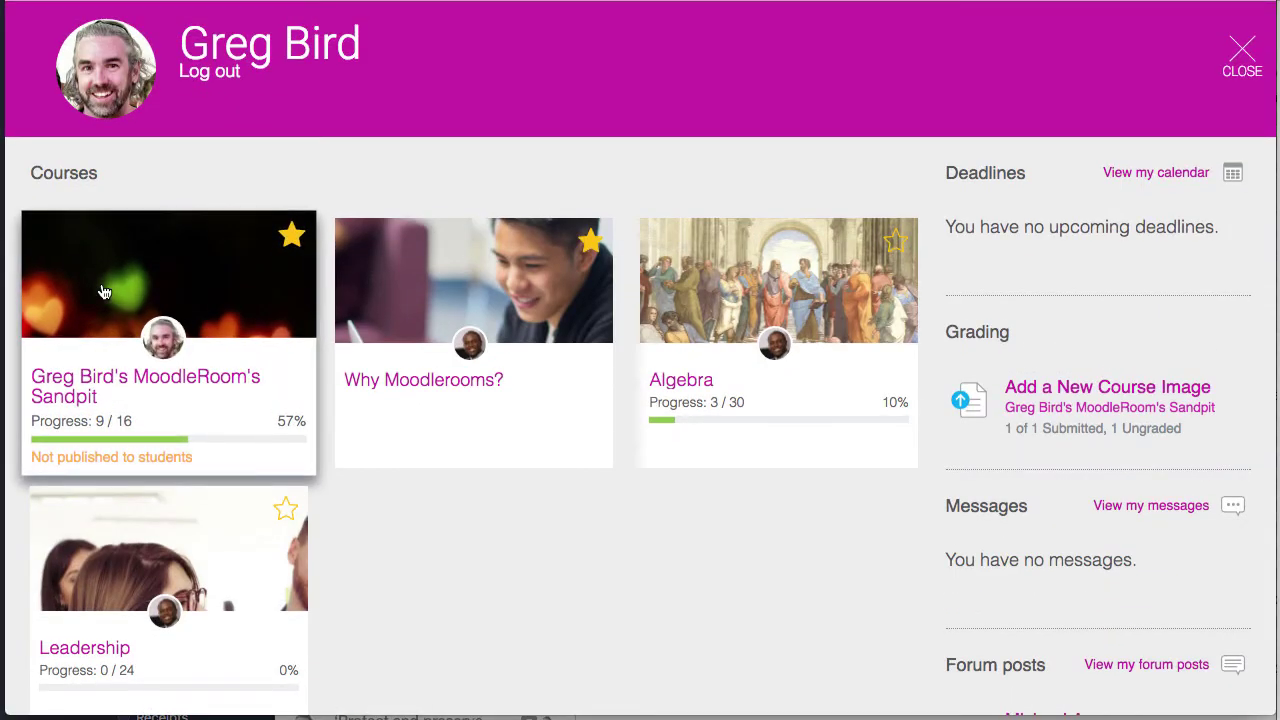
left_click(169, 267)
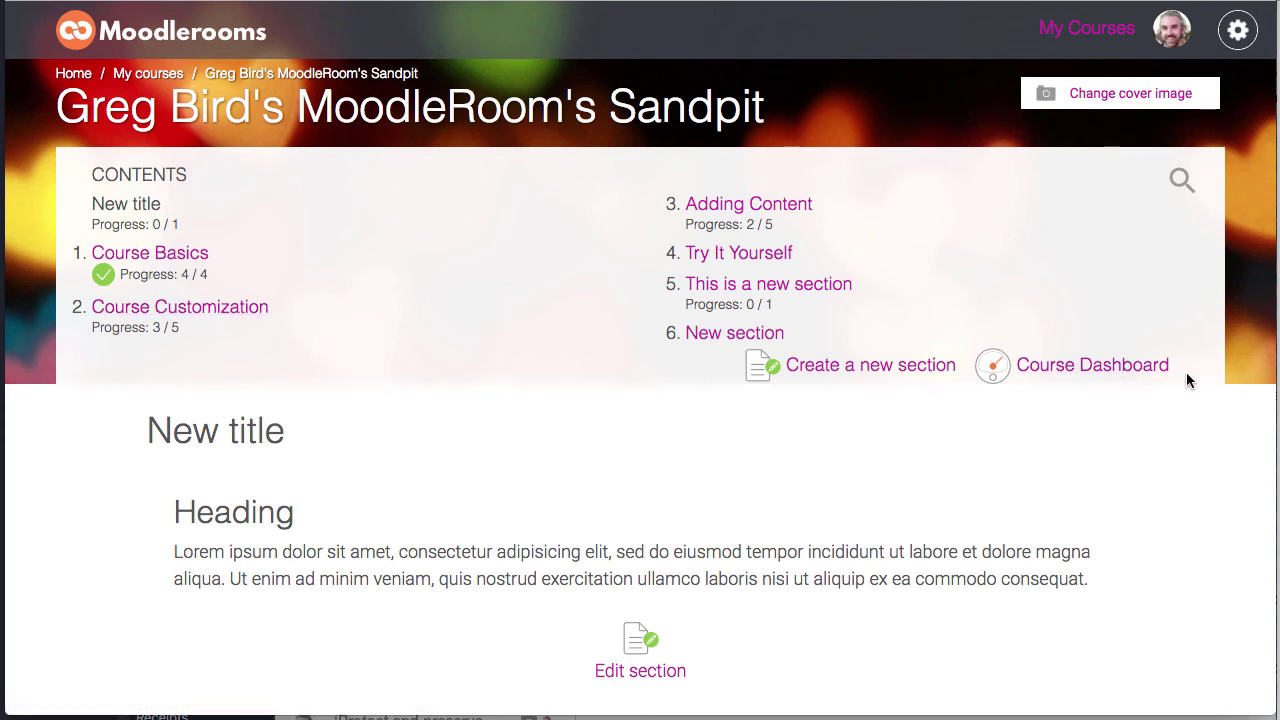
left_click(1092, 366)
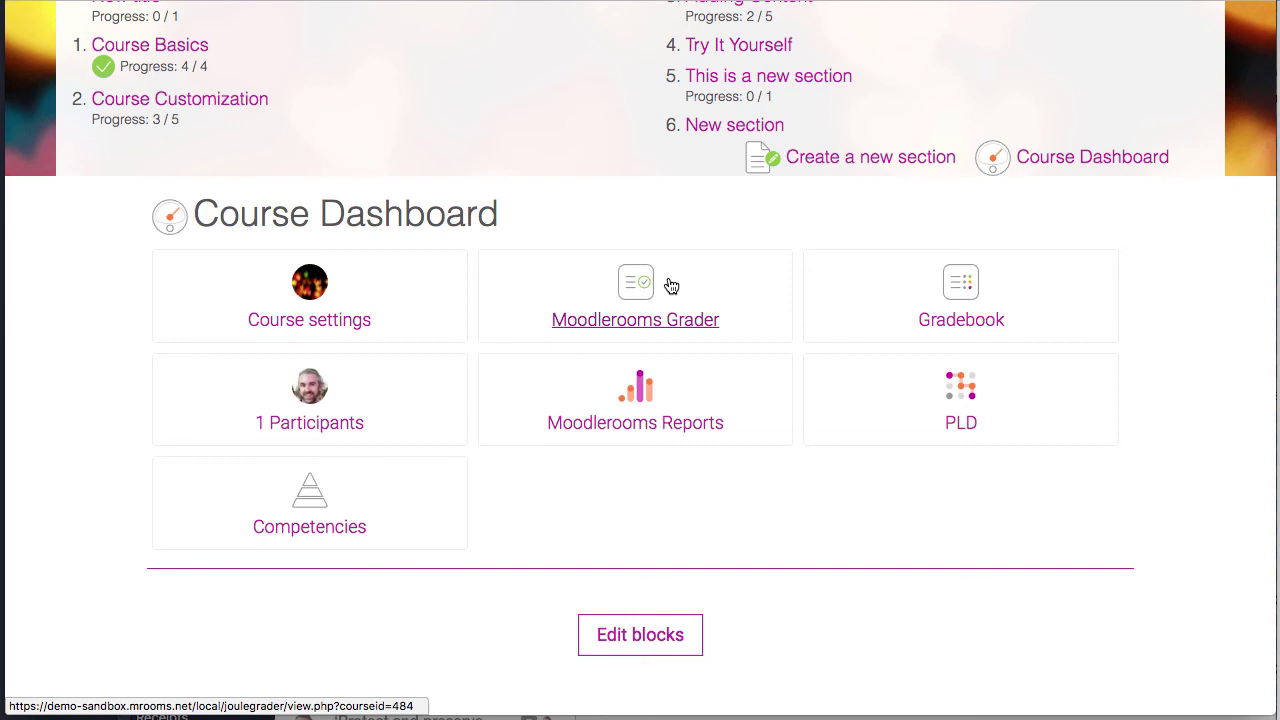
Choose block editing on the Course Dashboard and examine the Progress Bar block's activity completion details.
left_click(670, 645)
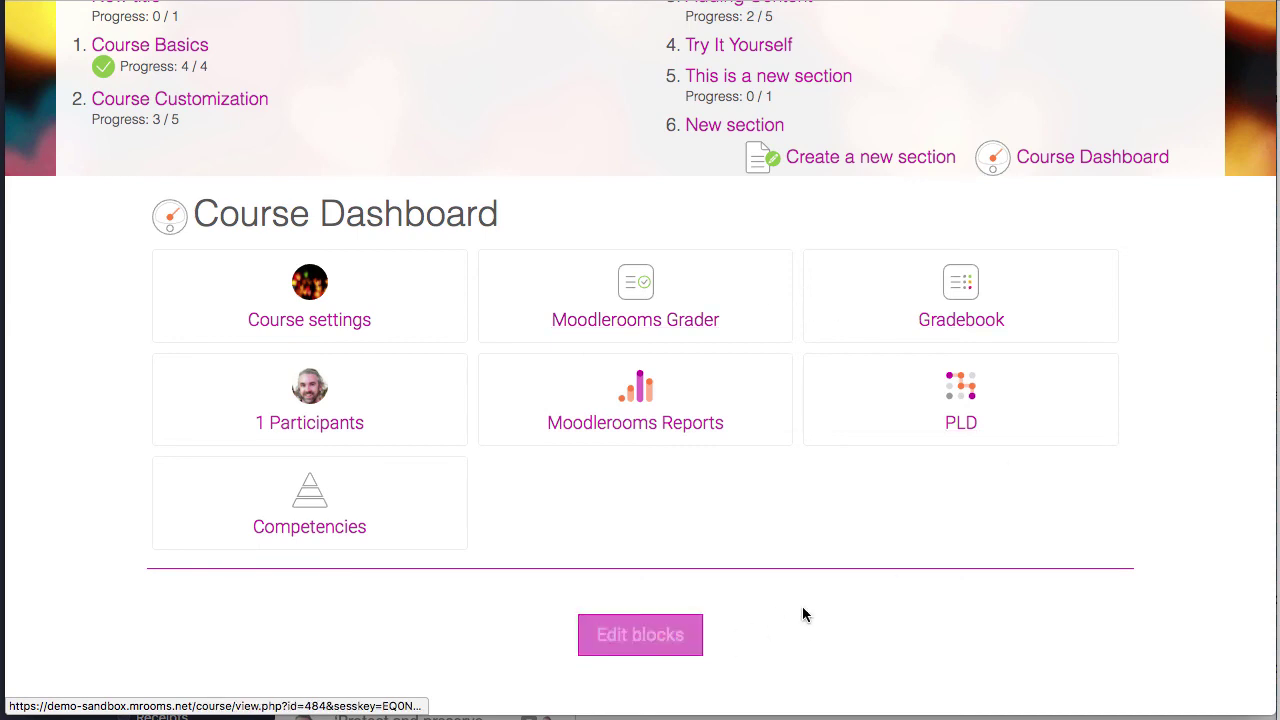
scroll(700, 500, "down", 4)
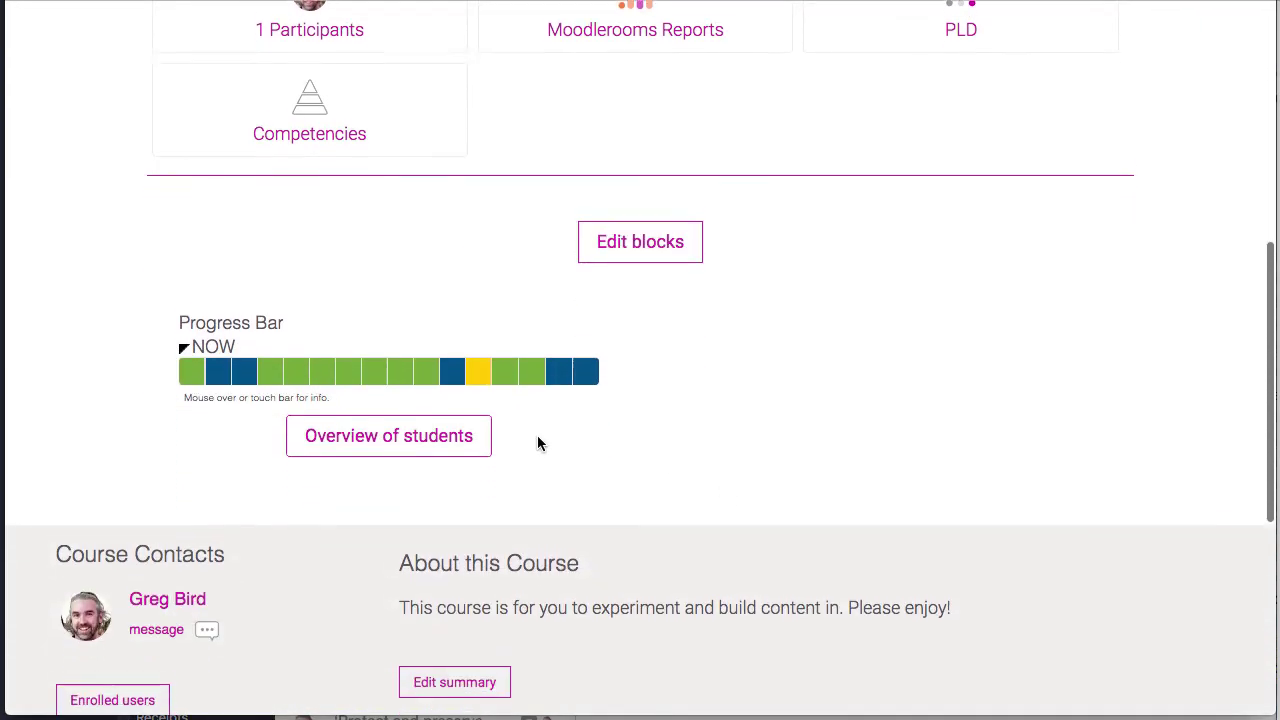
scroll(537, 443, "down", 1)
mouse_move(314, 330)
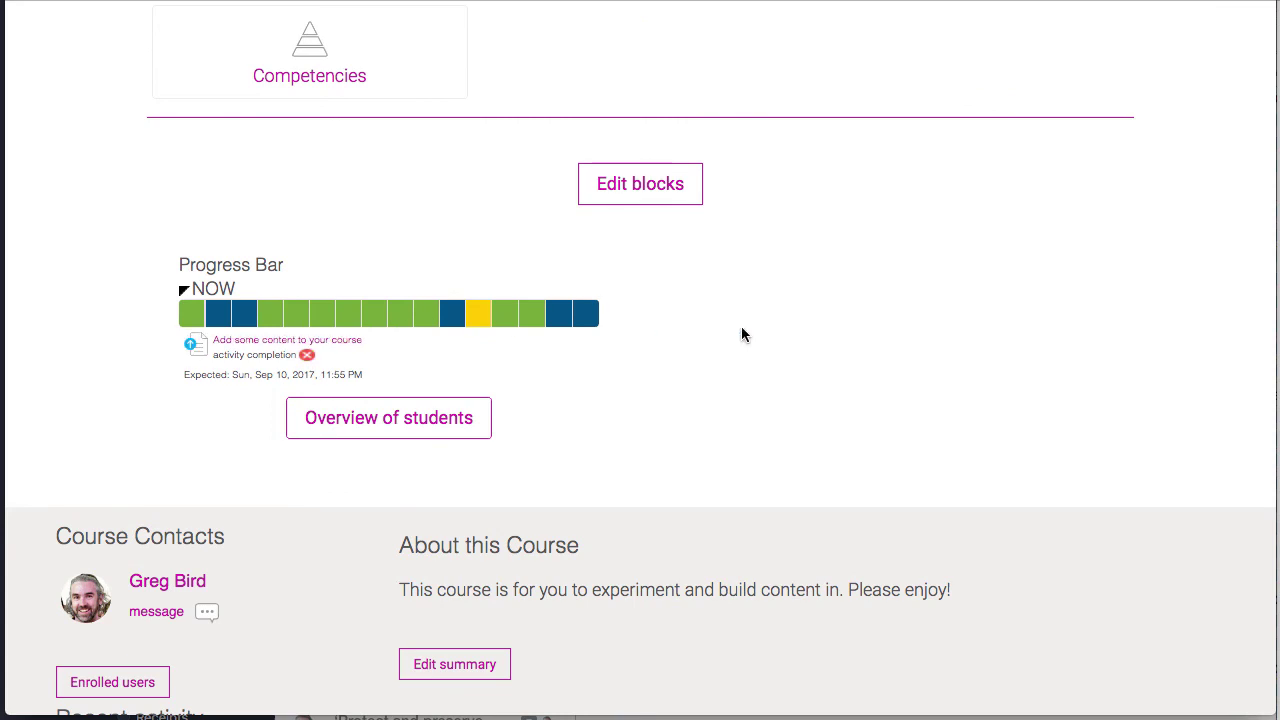
scroll(742, 334, "up", 5)
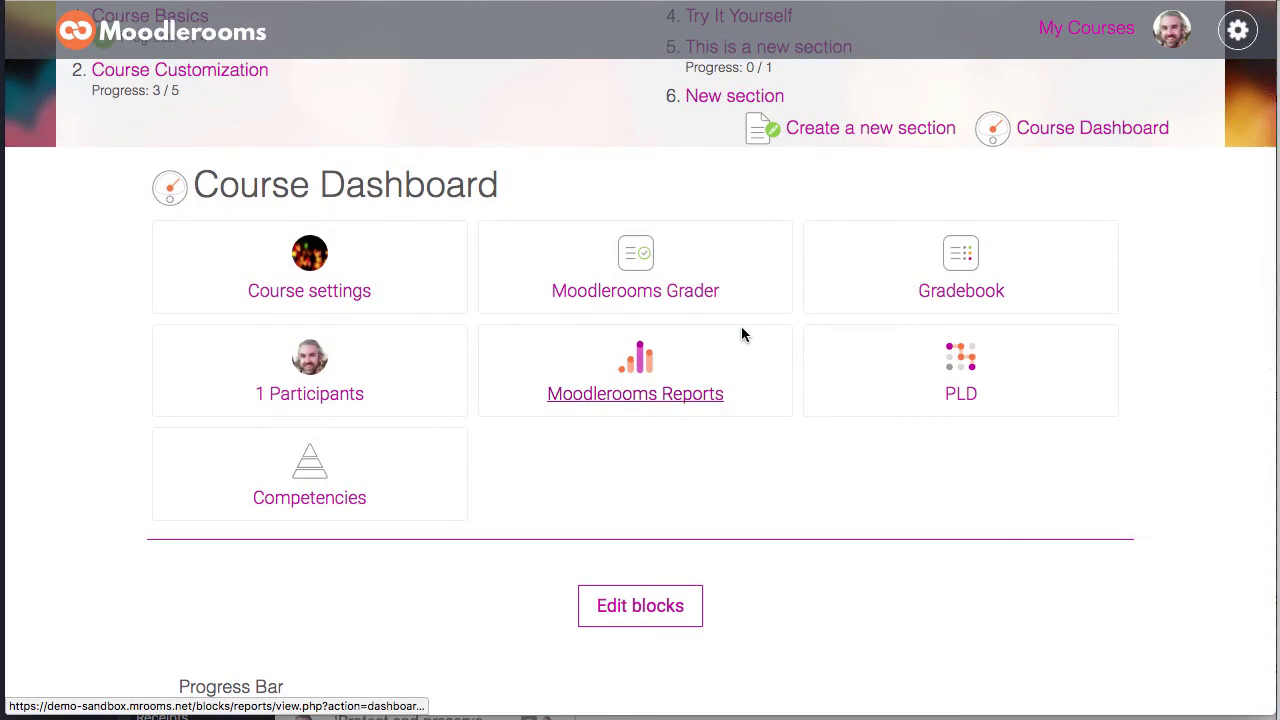
scroll(796, 571, "down", 5)
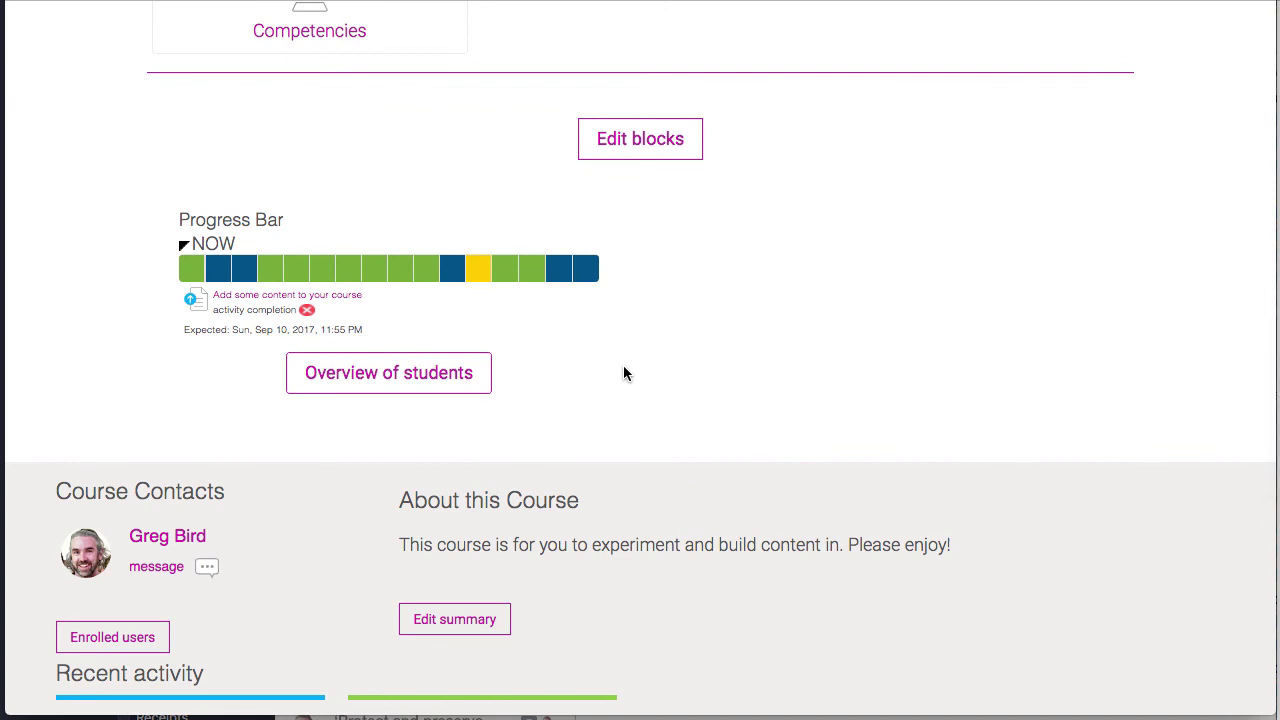
scroll(623, 368, "up", 6)
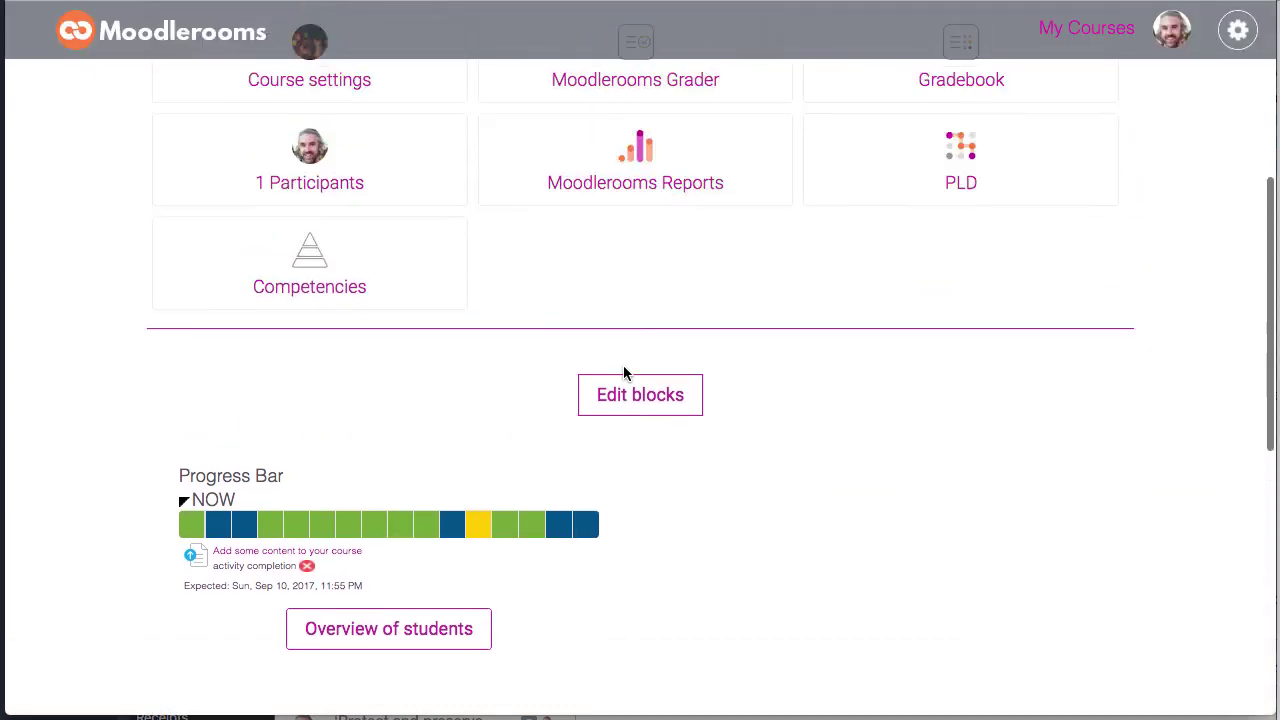
scroll(626, 375, "up", 1)
scroll(623, 371, "down", 4)
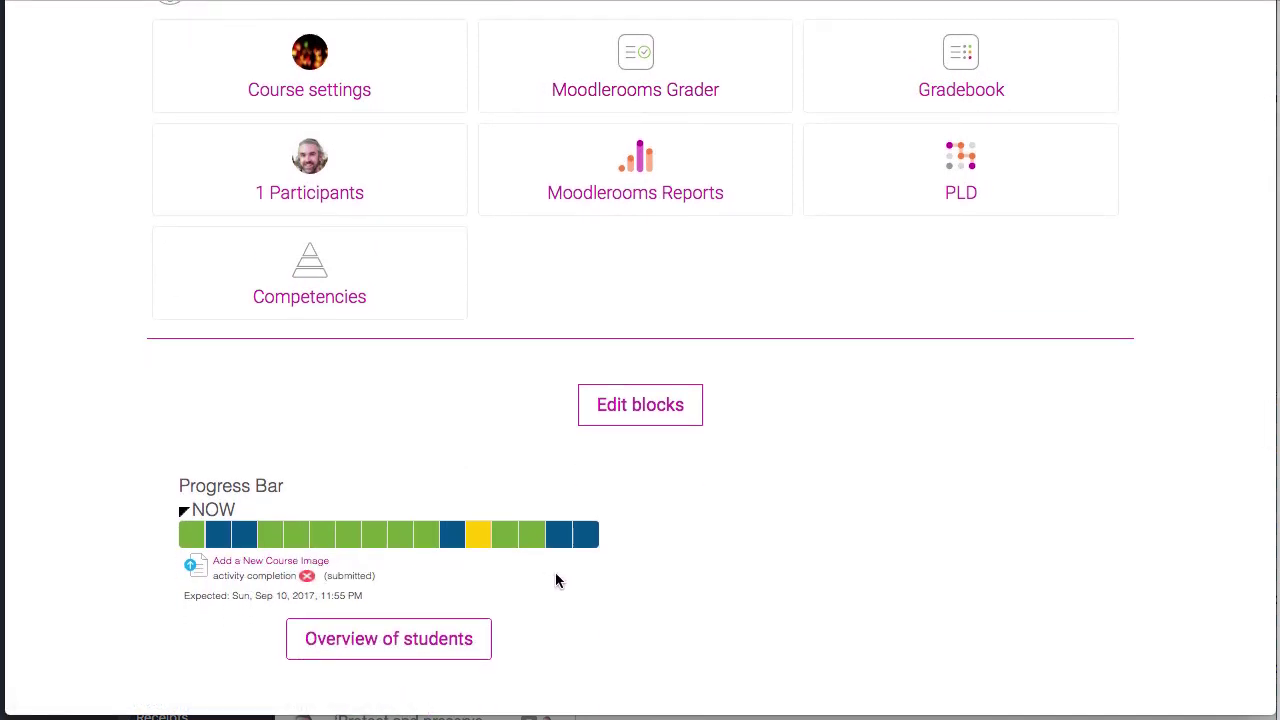
scroll(556, 578, "up", 1)
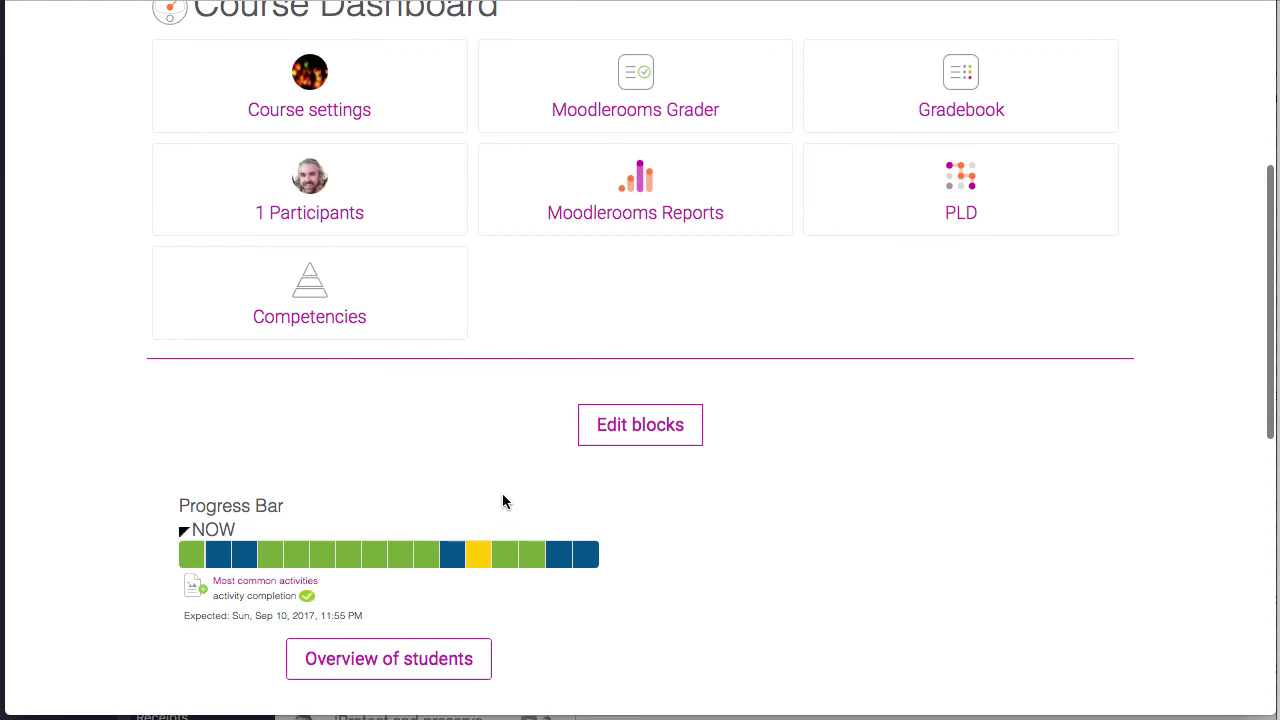
scroll(502, 495, "up", 5)
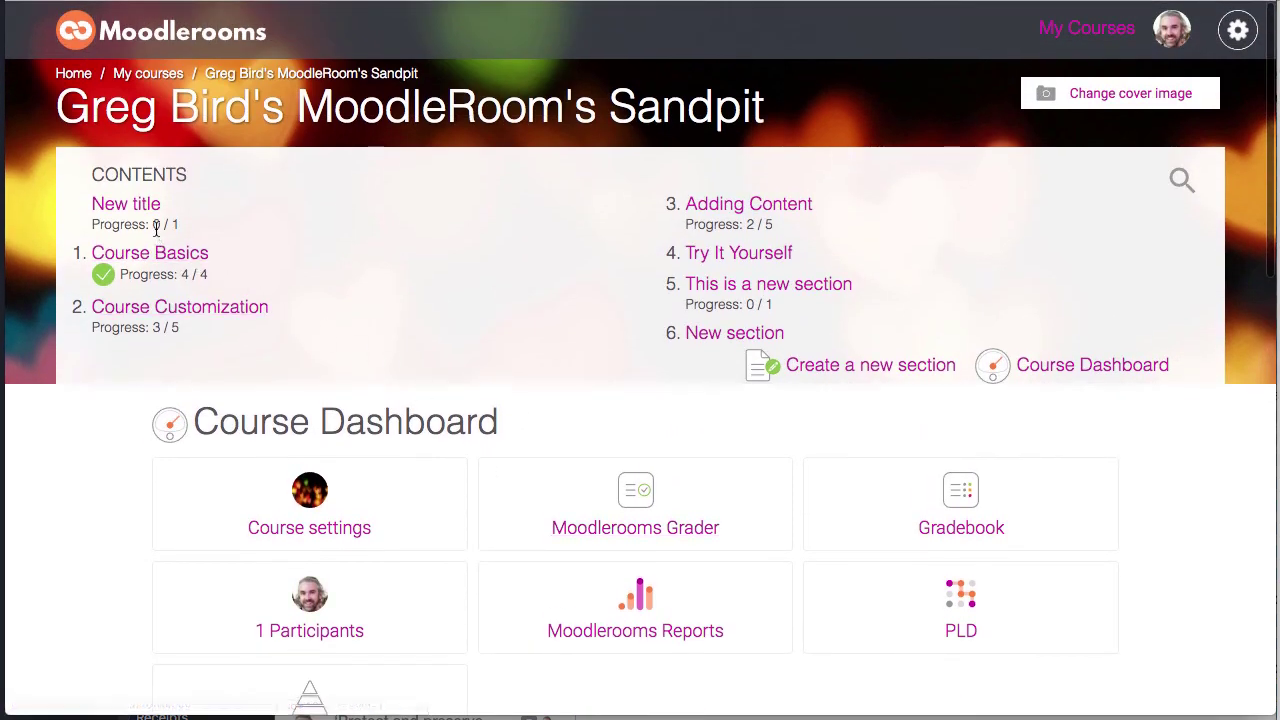